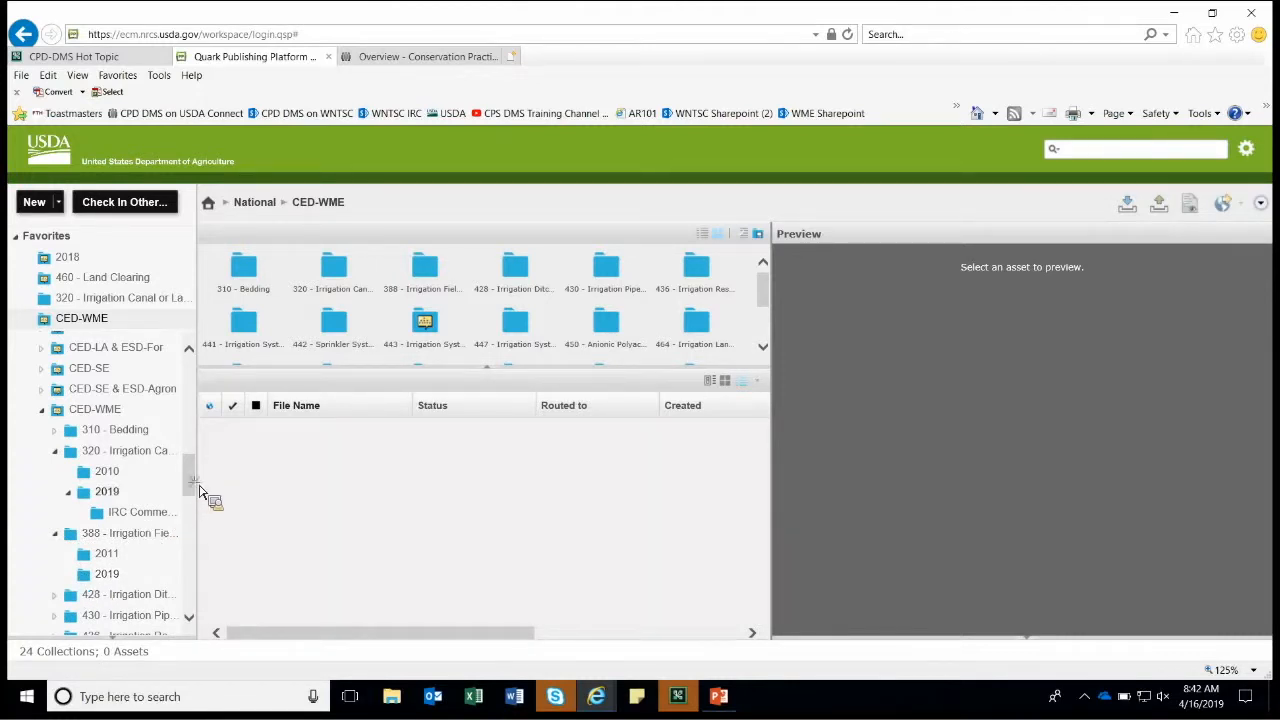
Under 2019, create a new collection named 'IRC Comments' with type kept as General.
scroll(103, 506, "down", 2)
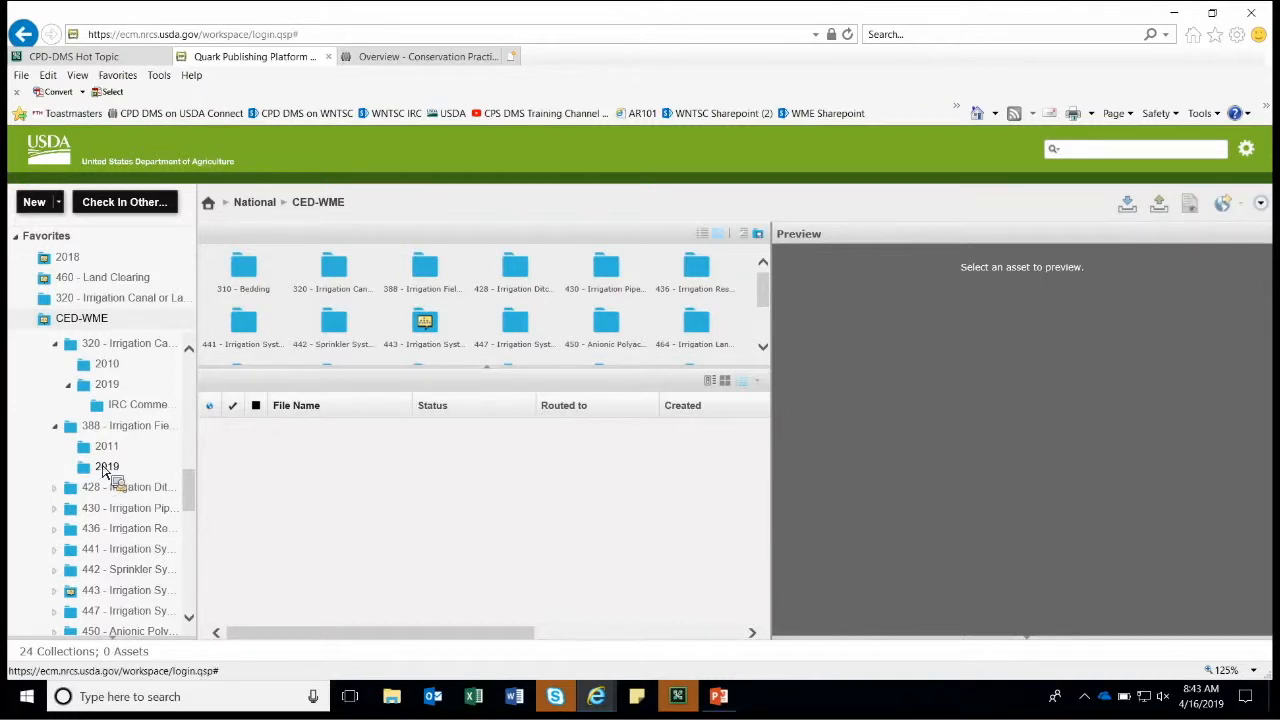
right_click(102, 467)
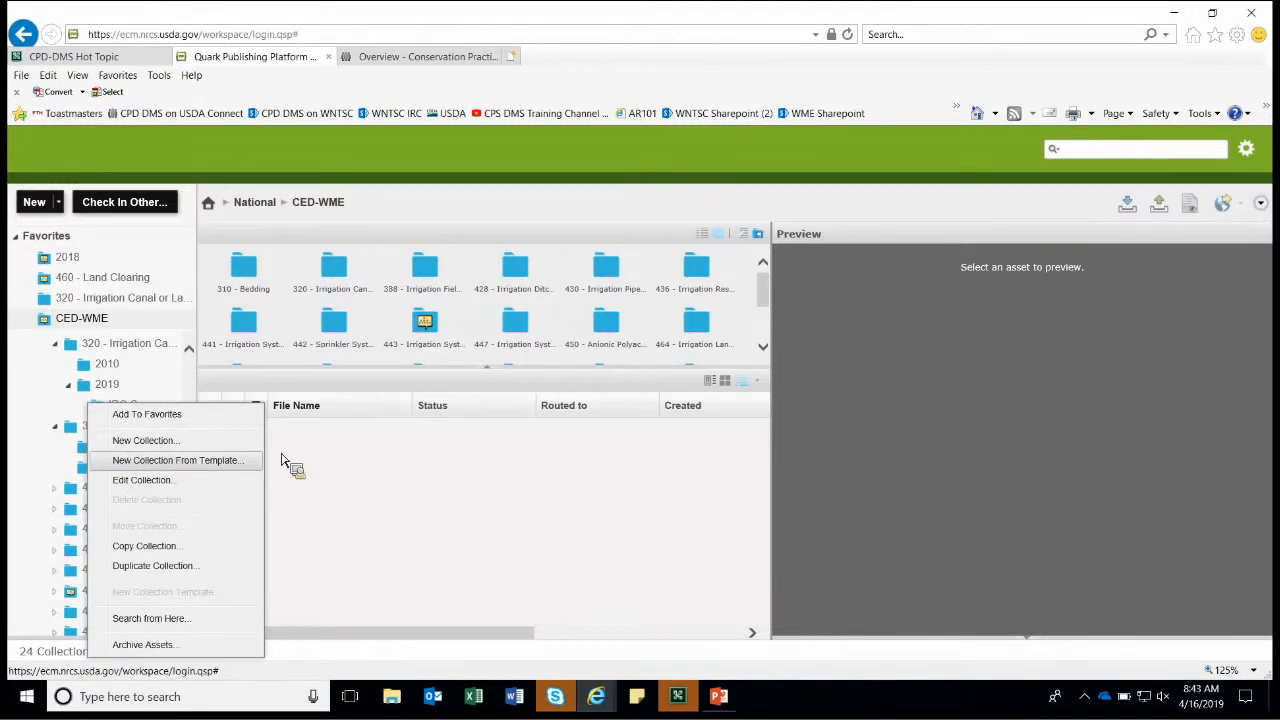
key("Up")
key("Return")
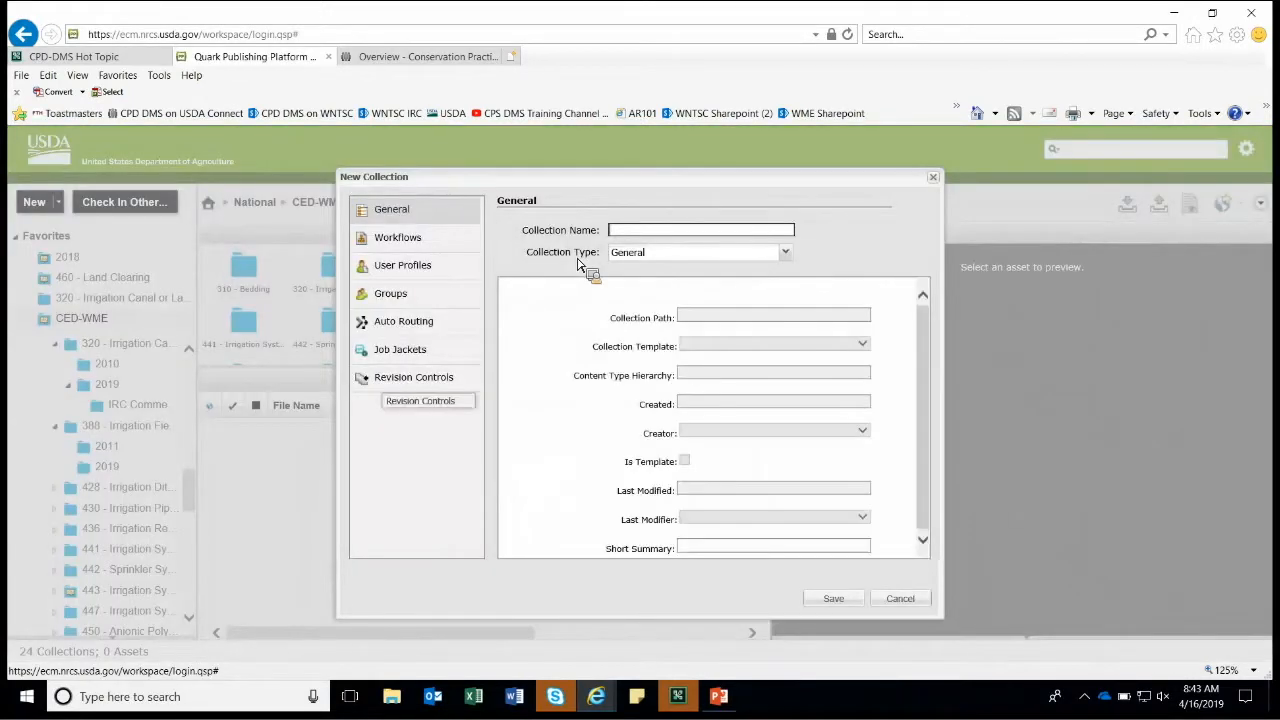
type("IRC Cpo")
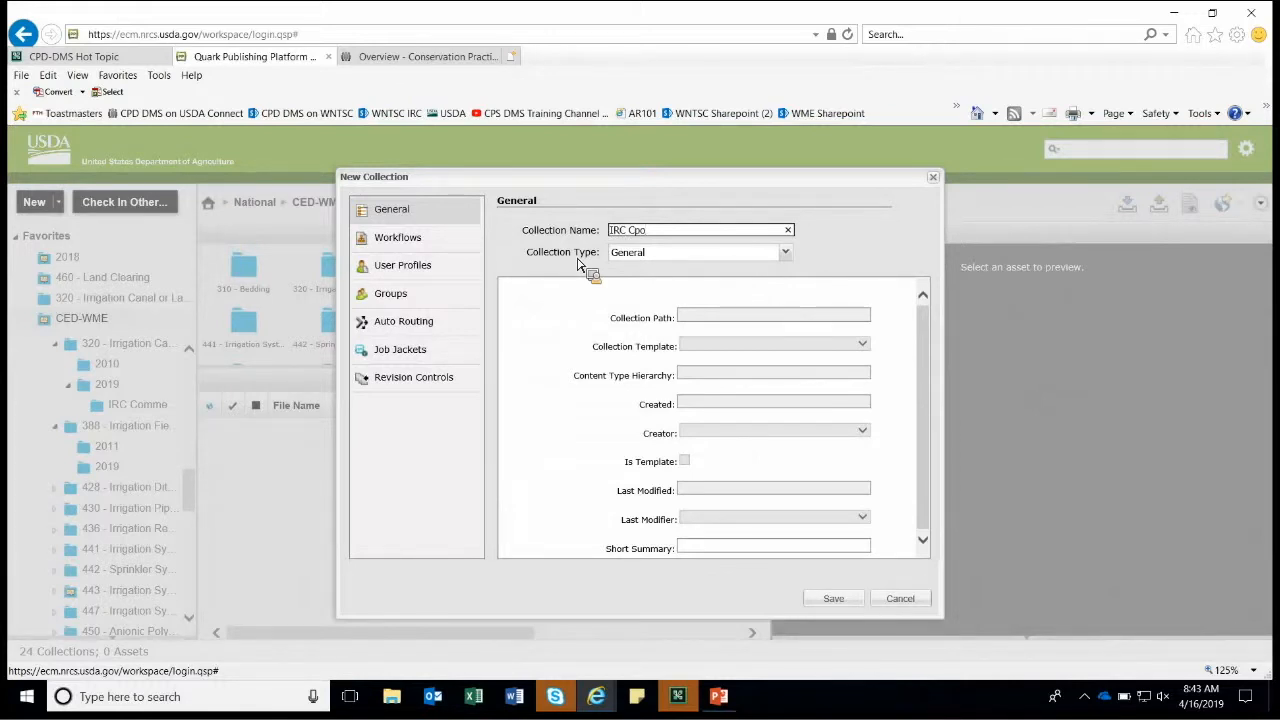
key("BackSpace")
key("BackSpace")
type("omments")
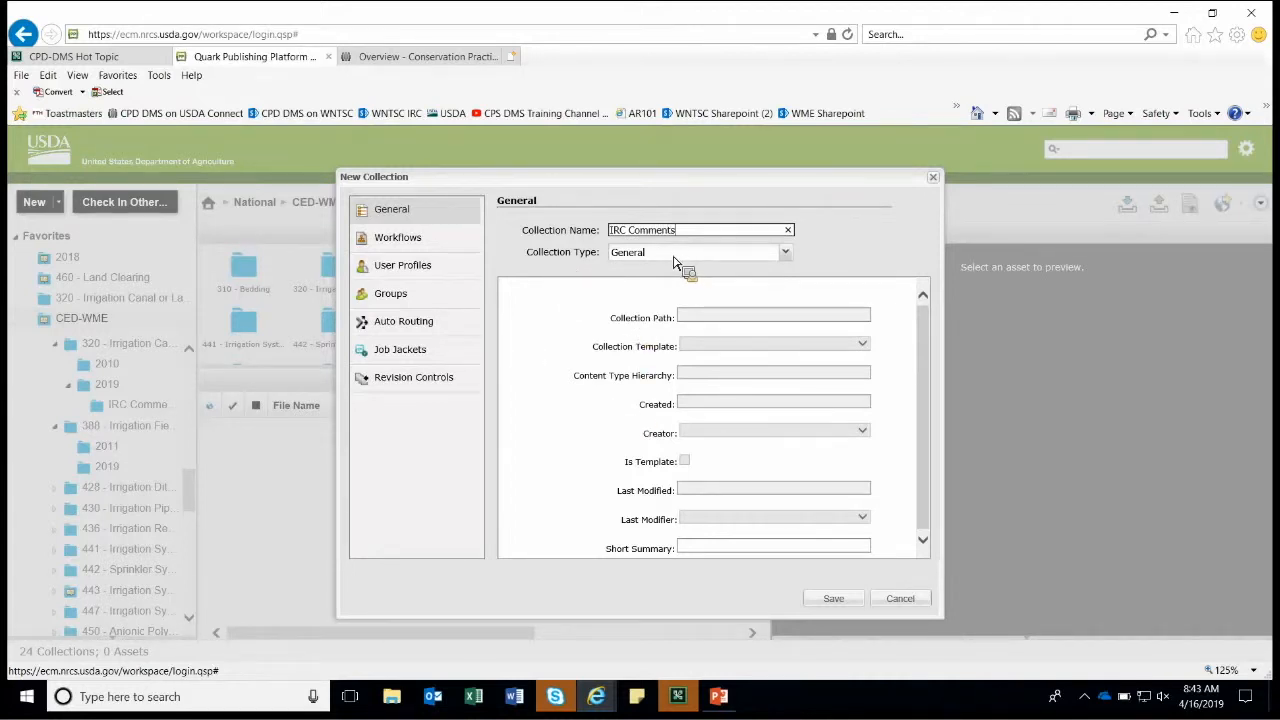
left_click(632, 256)
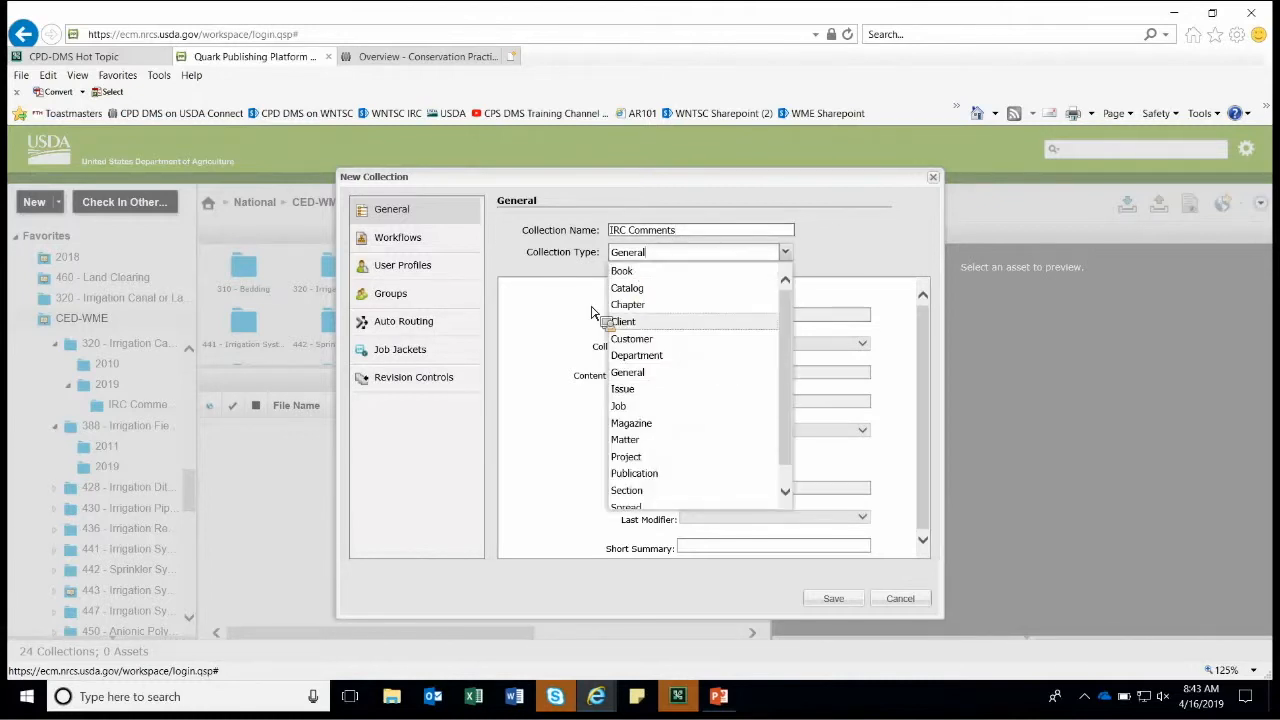
left_click(840, 570)
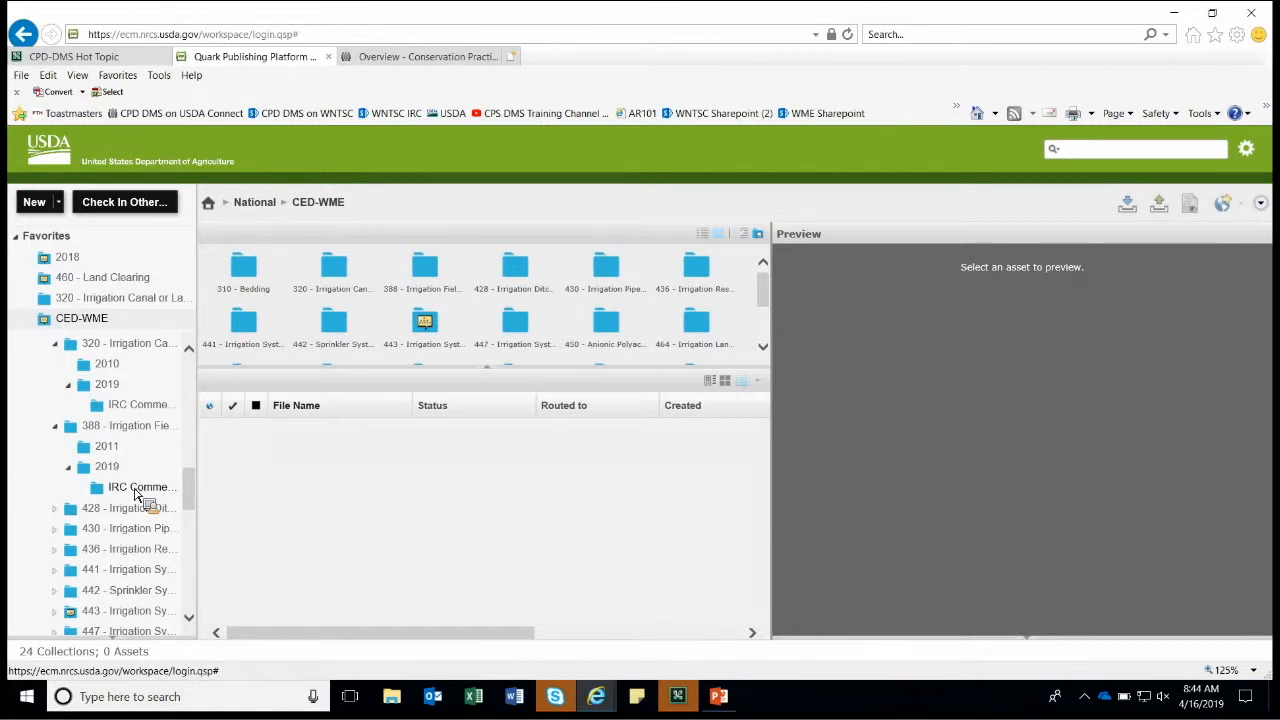
Create a collection named 'Archive' directly under 388 - Irrigation Field.
left_click_drag(137, 494, 110, 436)
right_click(112, 441)
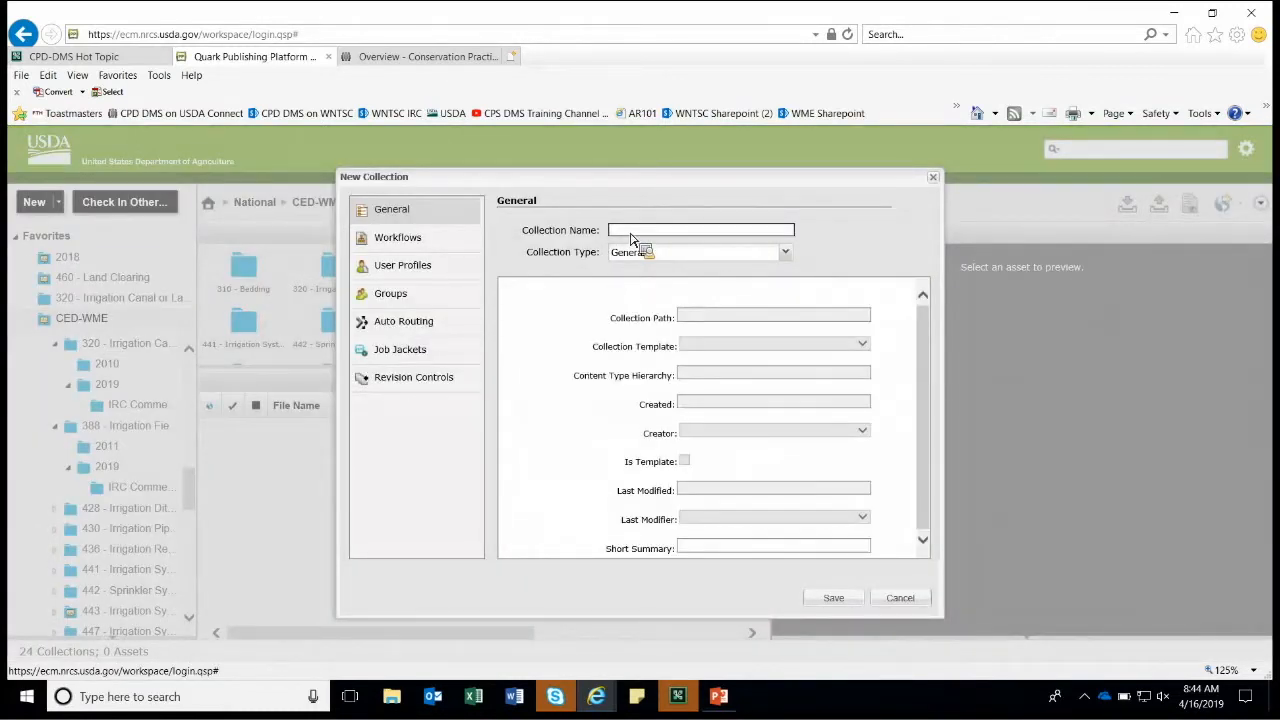
type("ARchive")
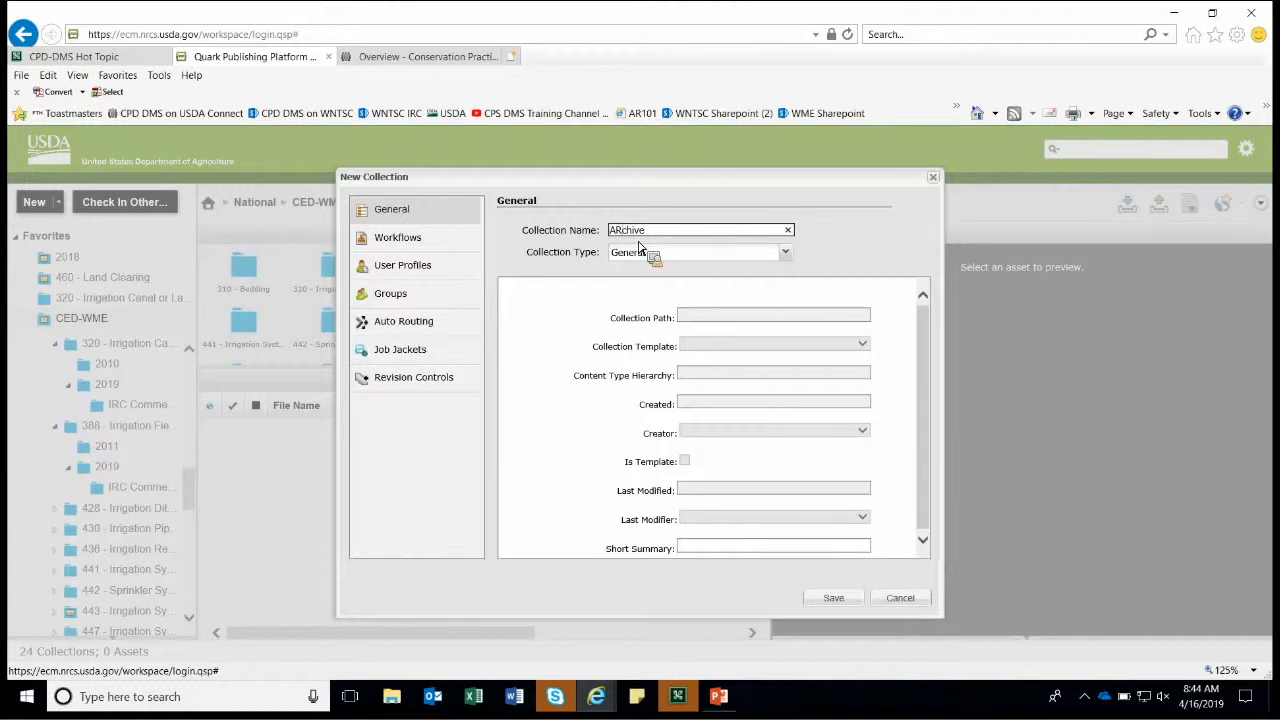
key("BackSpace")
type("r")
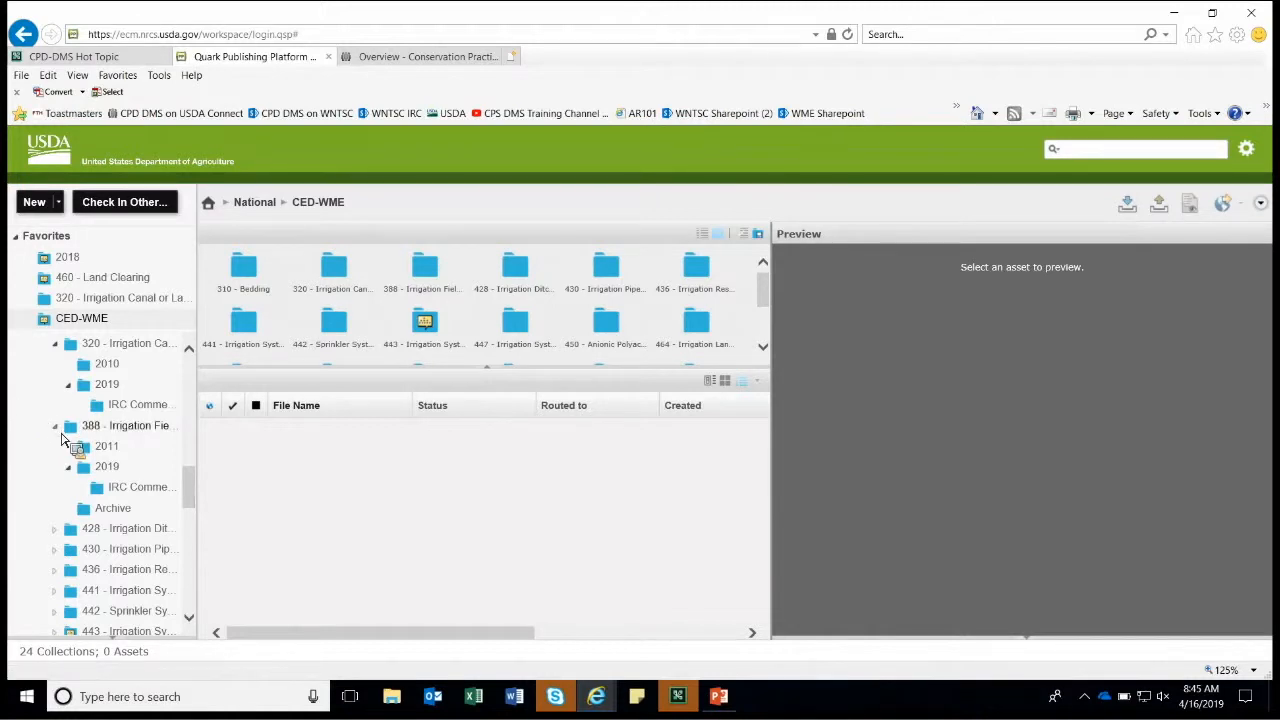
Fold the 388 - Irrigation Field and 2019 branches in the collection tree.
left_click(55, 425)
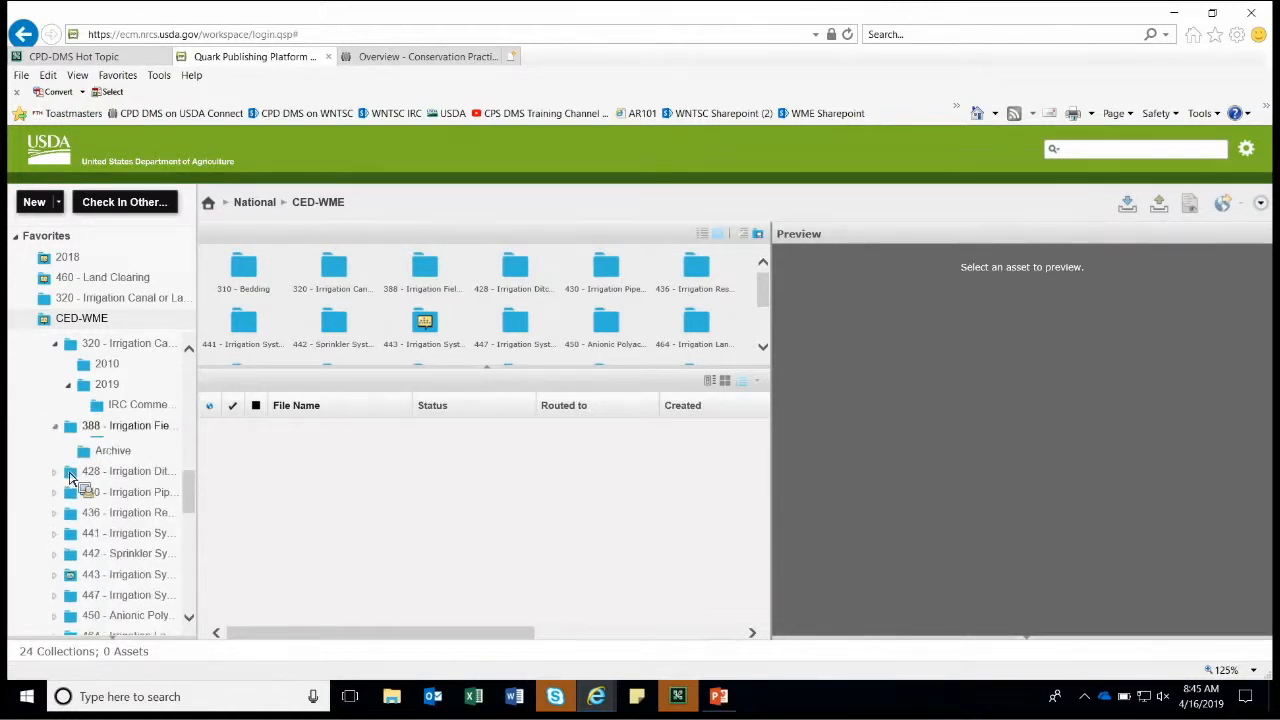
left_click(55, 467)
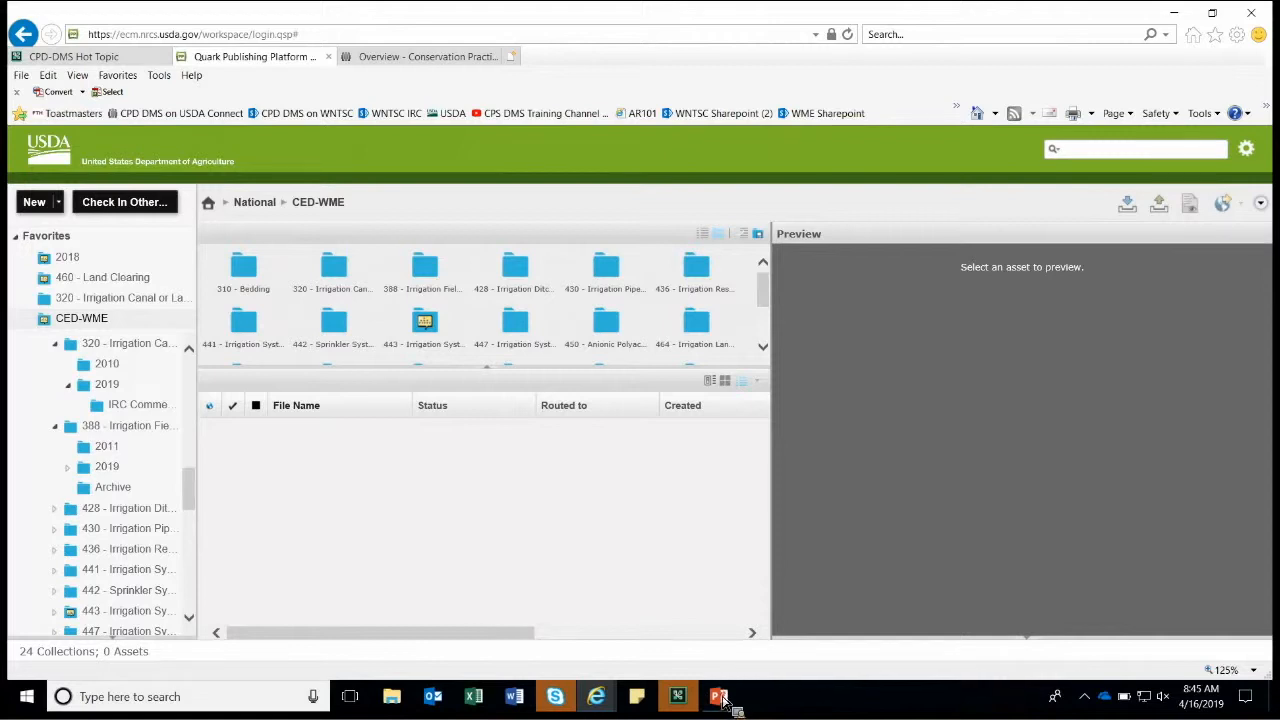
Run the 01 Hot Topics deck as a slide show from the current slide and advance to slide 10.
mouse_move(724, 701)
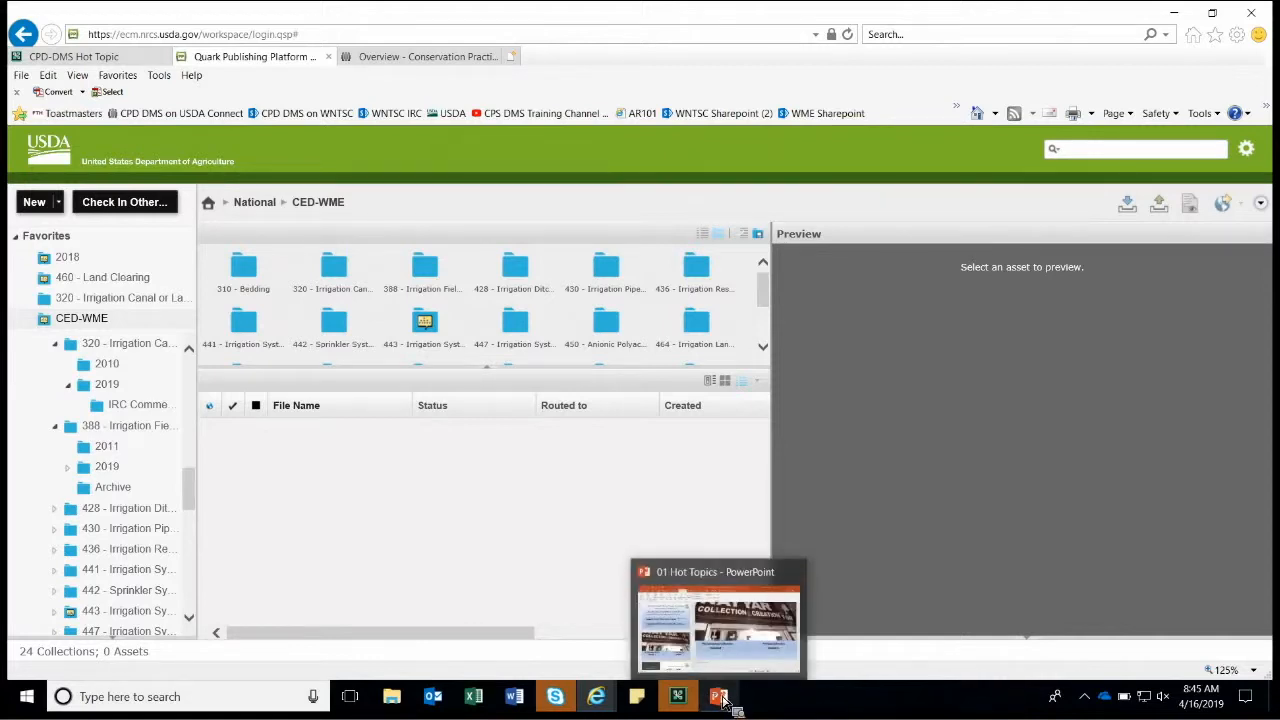
left_click(703, 633)
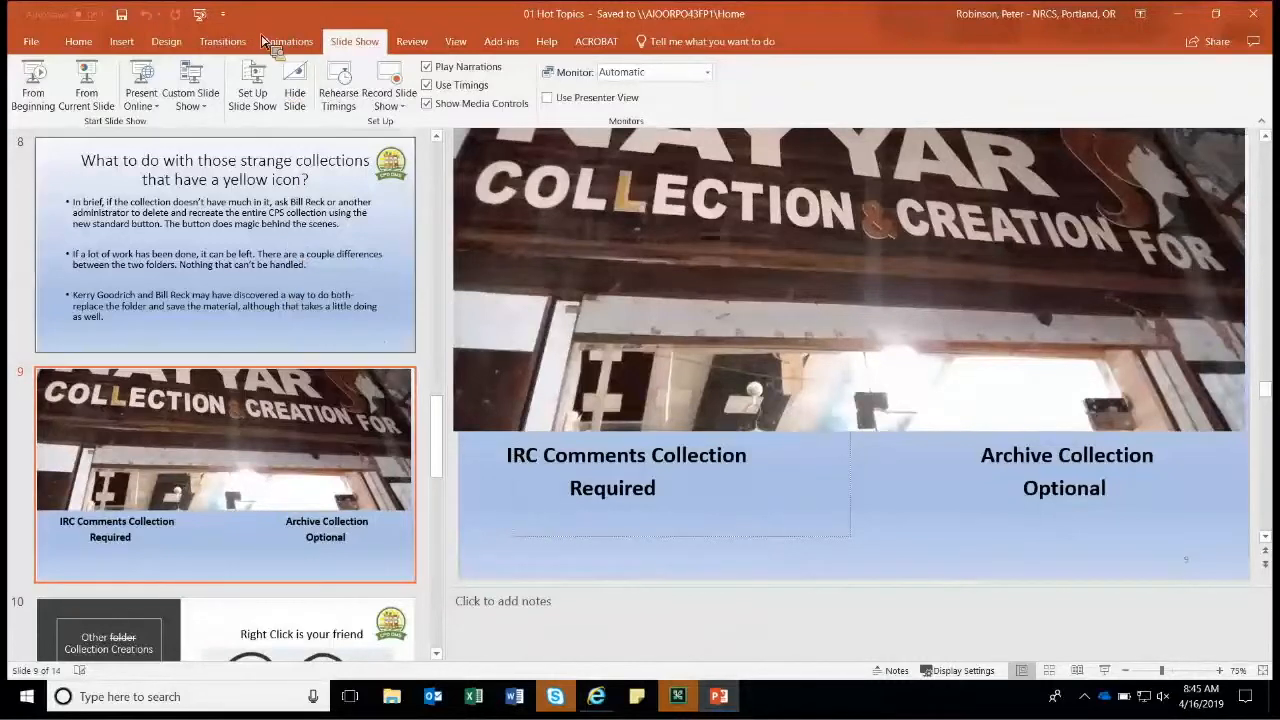
left_click(90, 77)
left_click(90, 77)
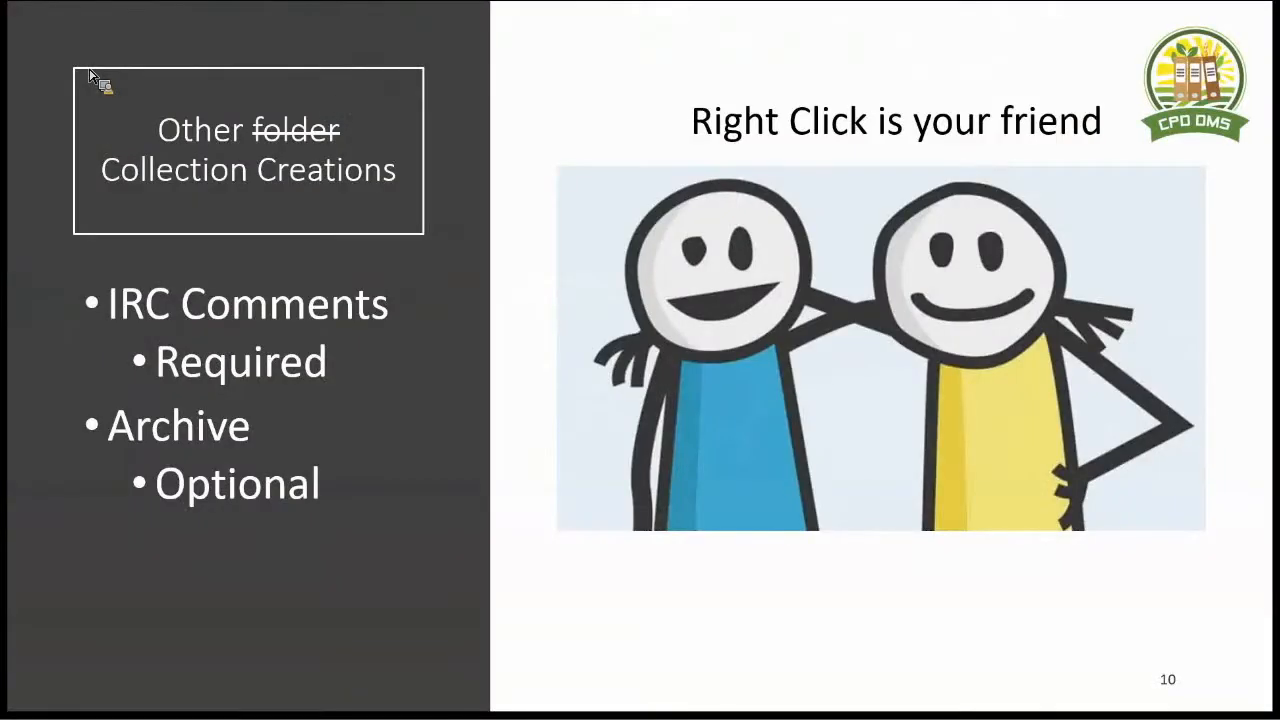
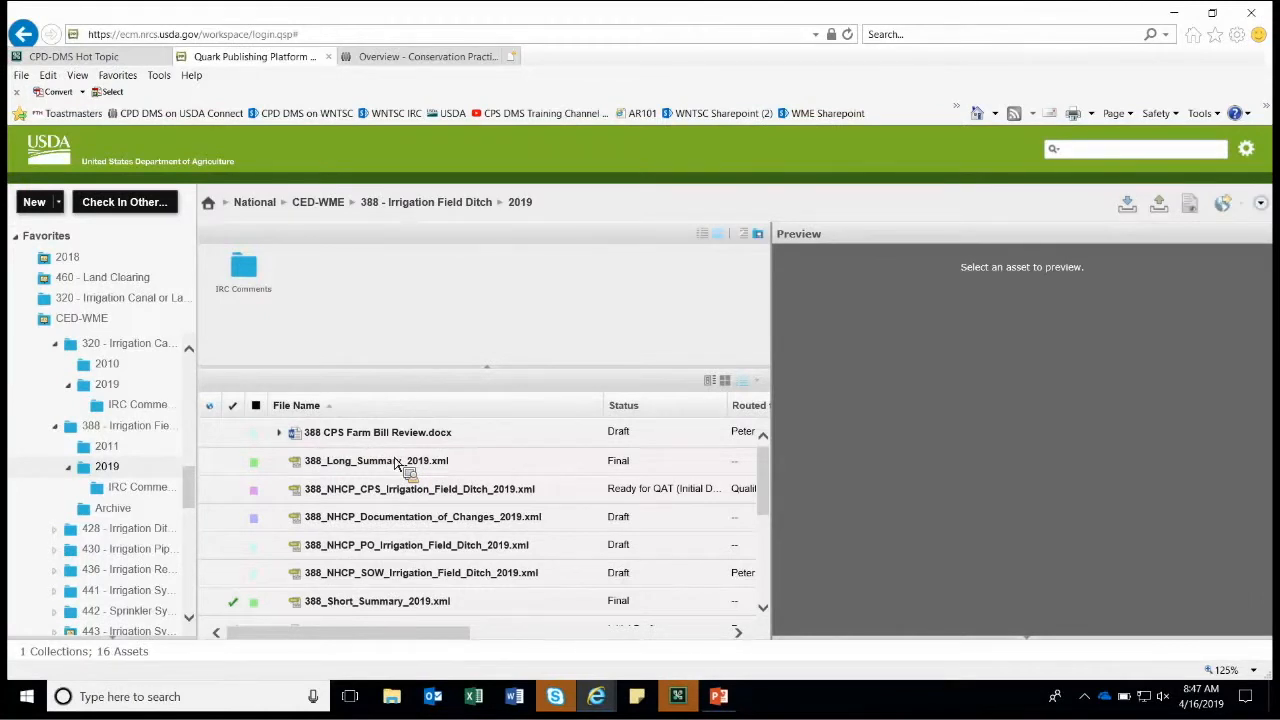
Open the Check In Other dialog over the 2019 collection, leaving its file field empty.
left_click_drag(397, 462, 320, 374)
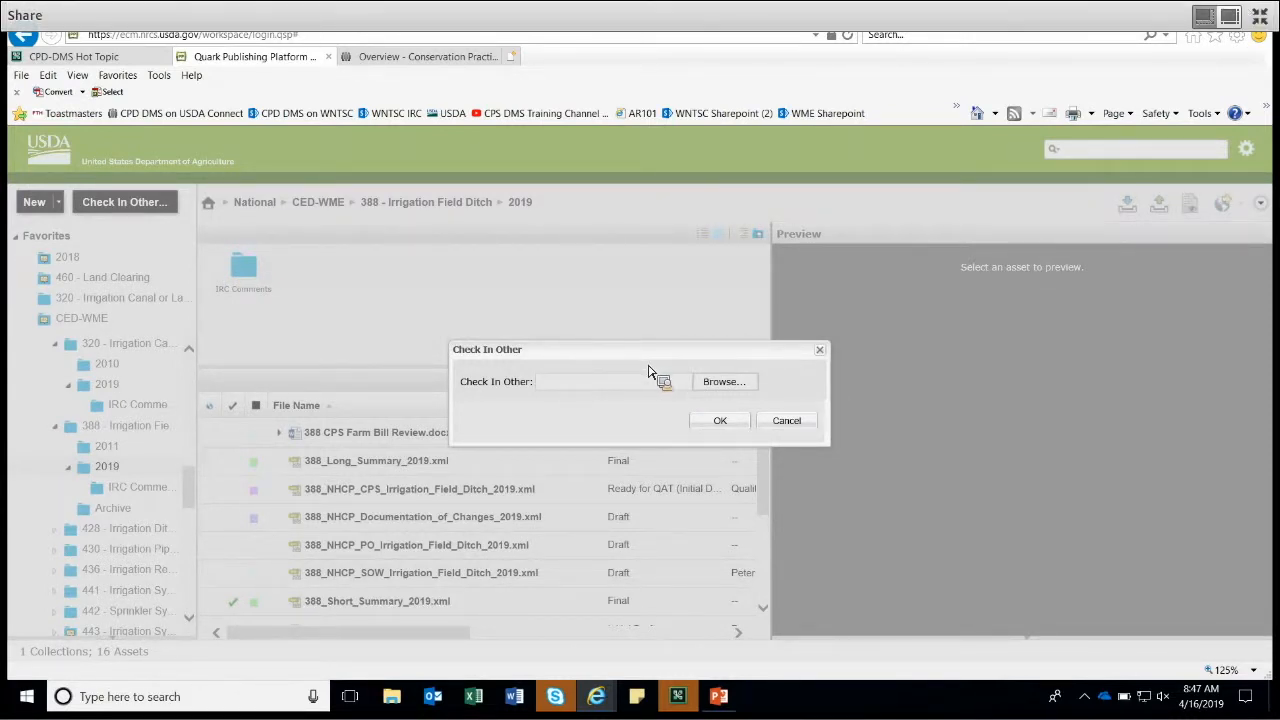
Load Dummy Network Effects Diagram.docx from the Farm Bill Review folder into the check-in form.
left_click(720, 390)
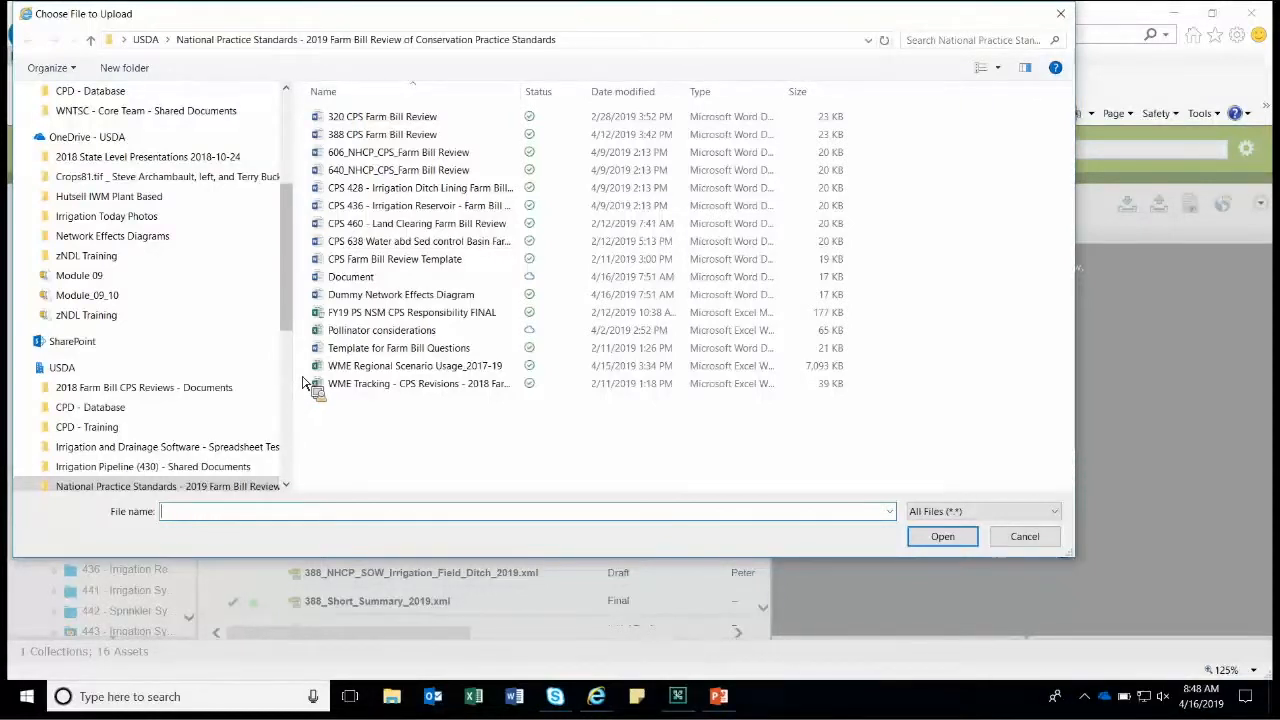
left_click(364, 299)
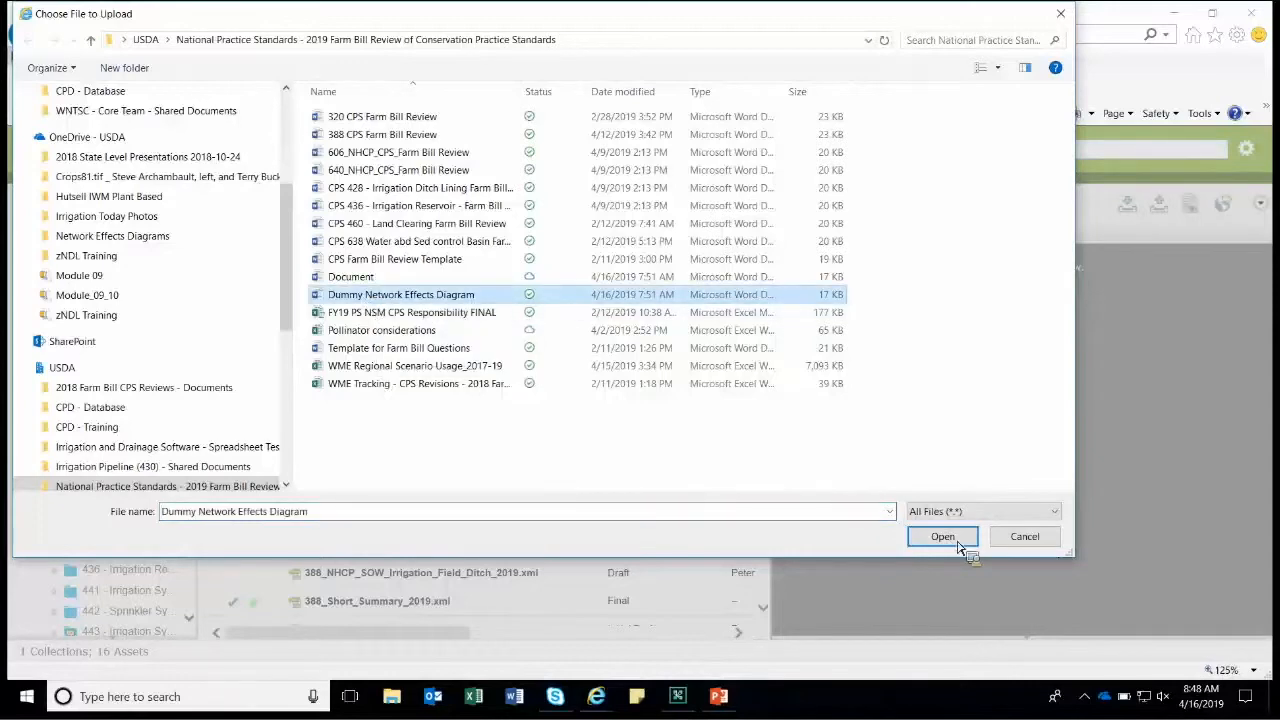
key("Return")
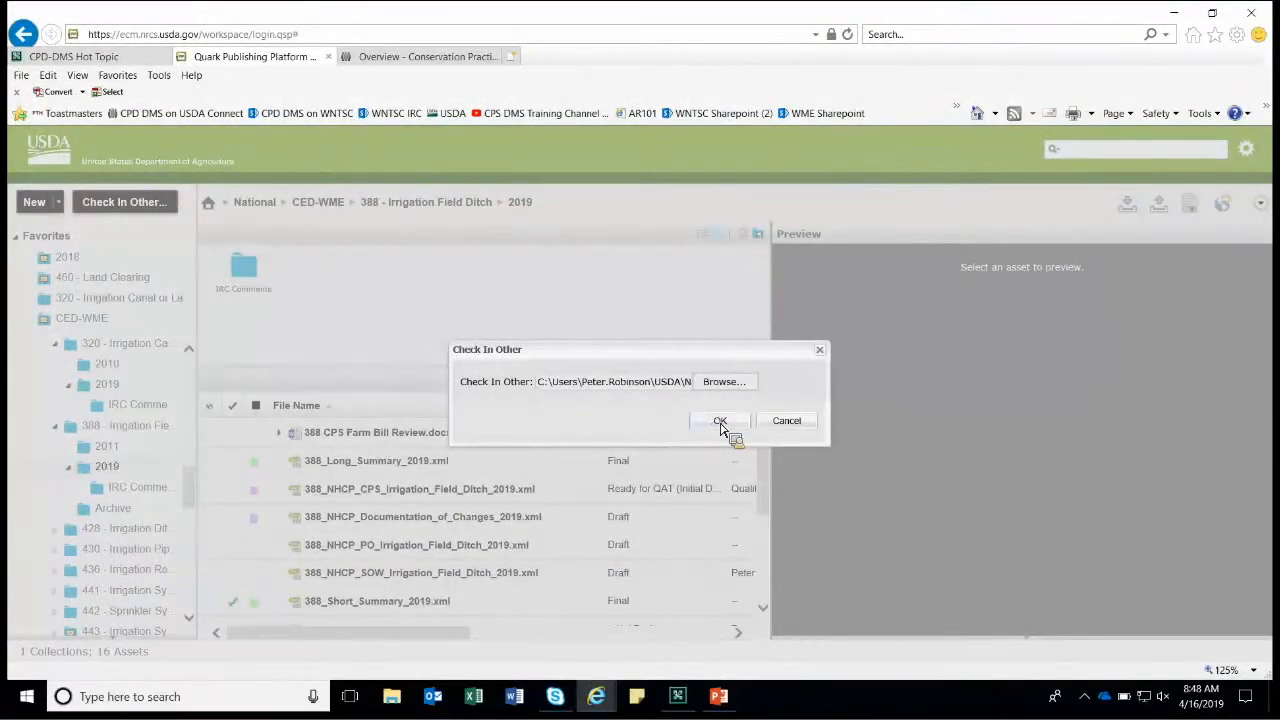
left_click(720, 423)
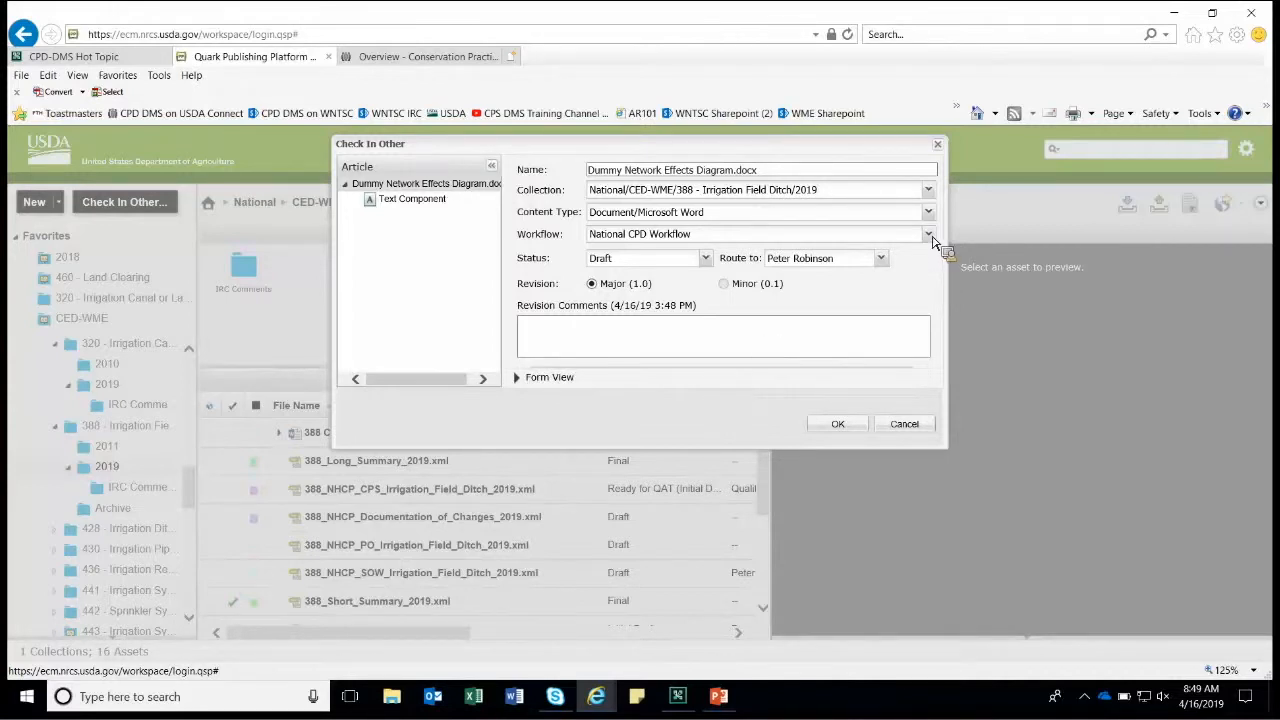
Check in under the Network Effects Diagram workflow with Initial Draft status, expanding fields to fix Practice Code.
left_click(768, 238)
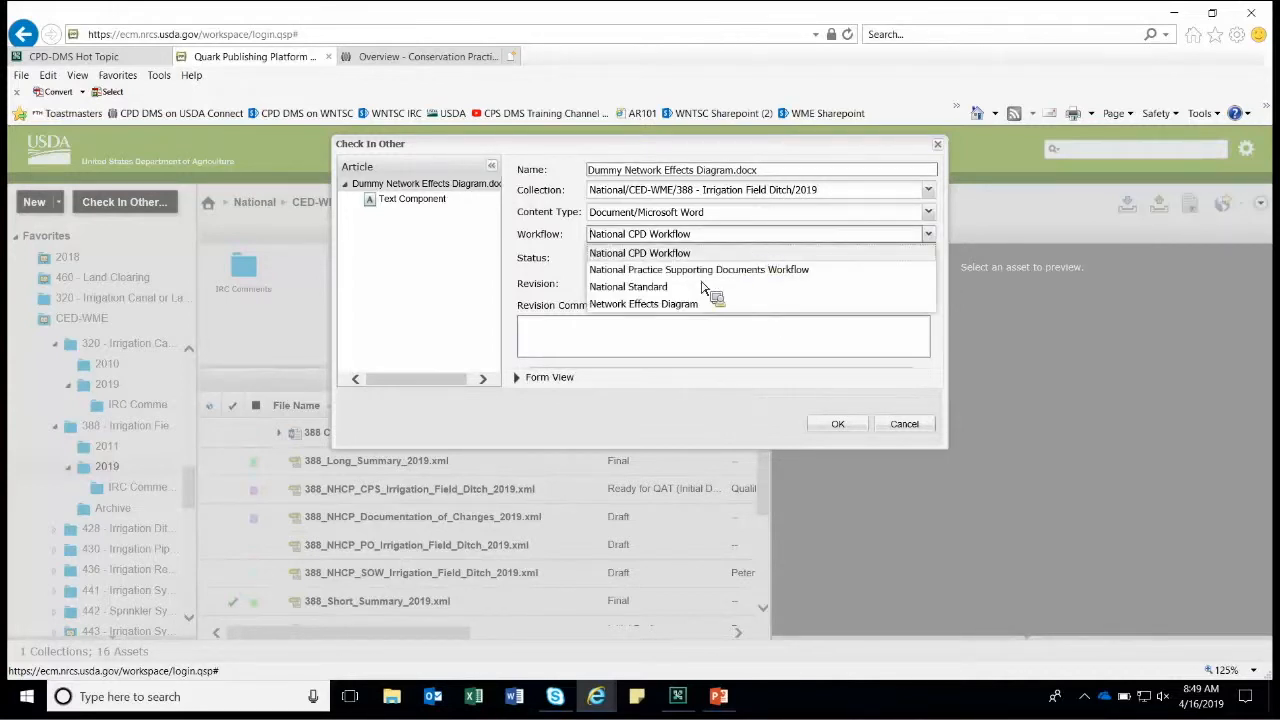
left_click(684, 306)
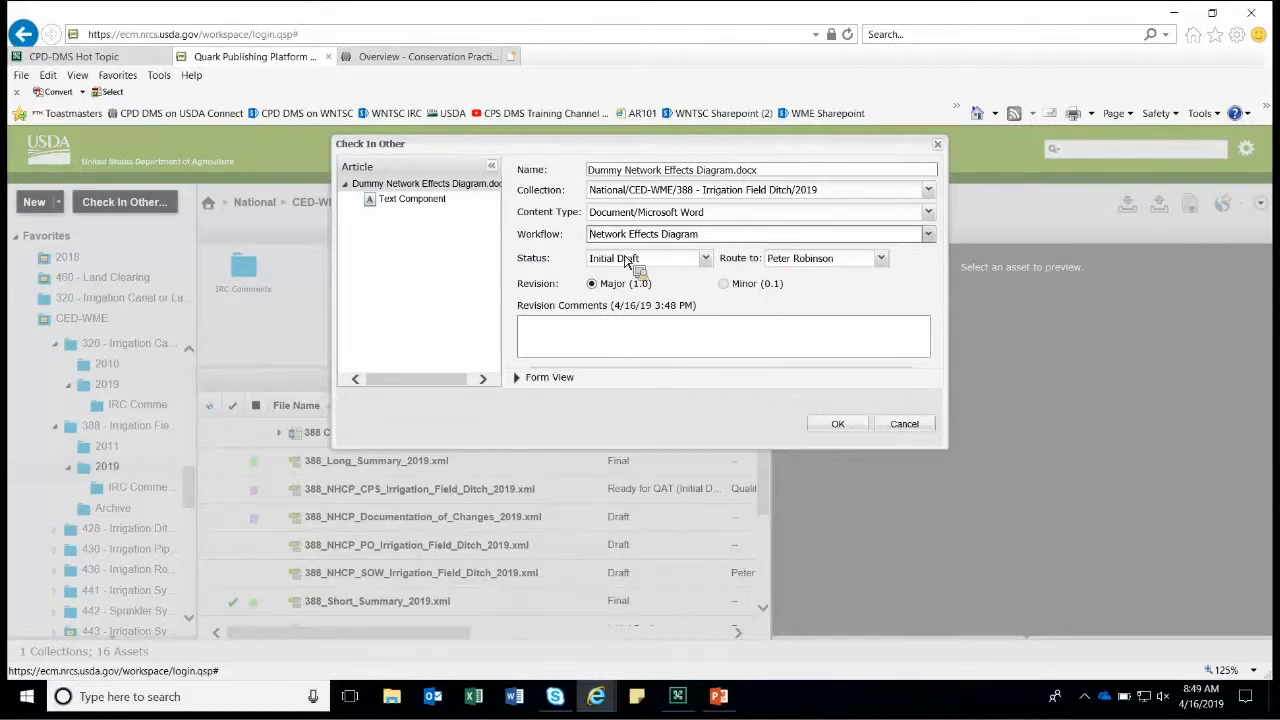
left_click(707, 260)
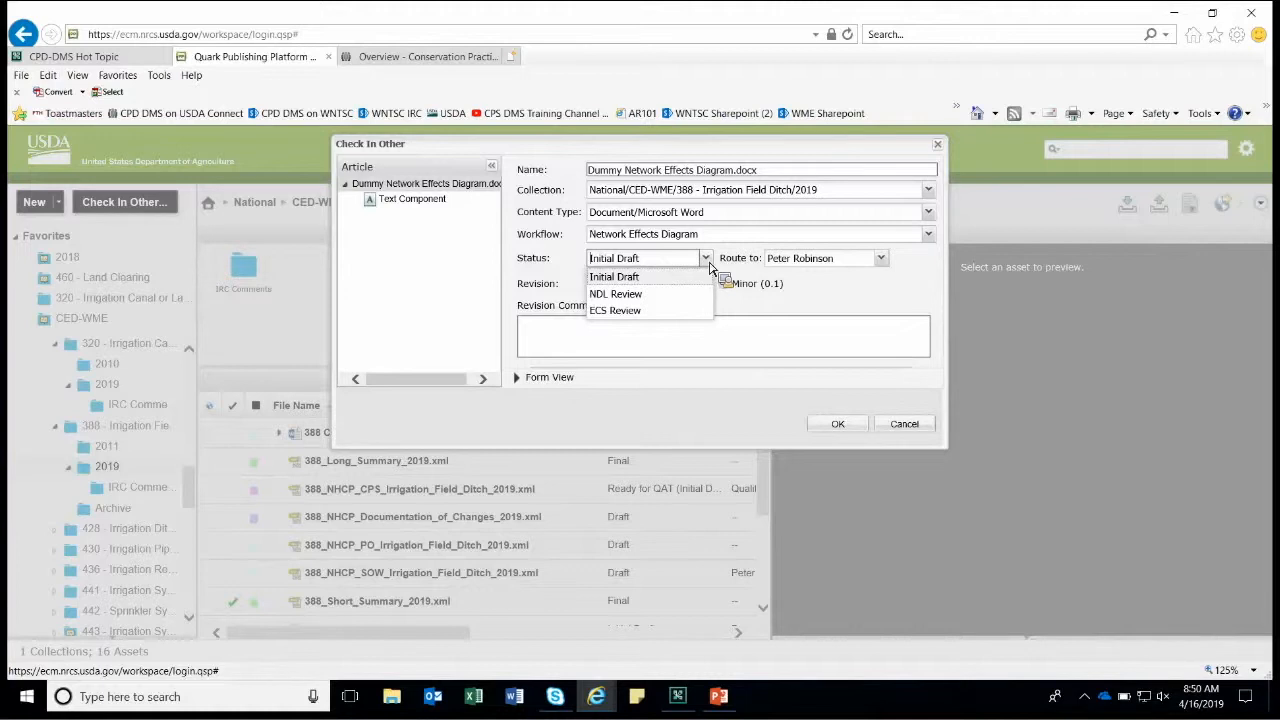
left_click(838, 424)
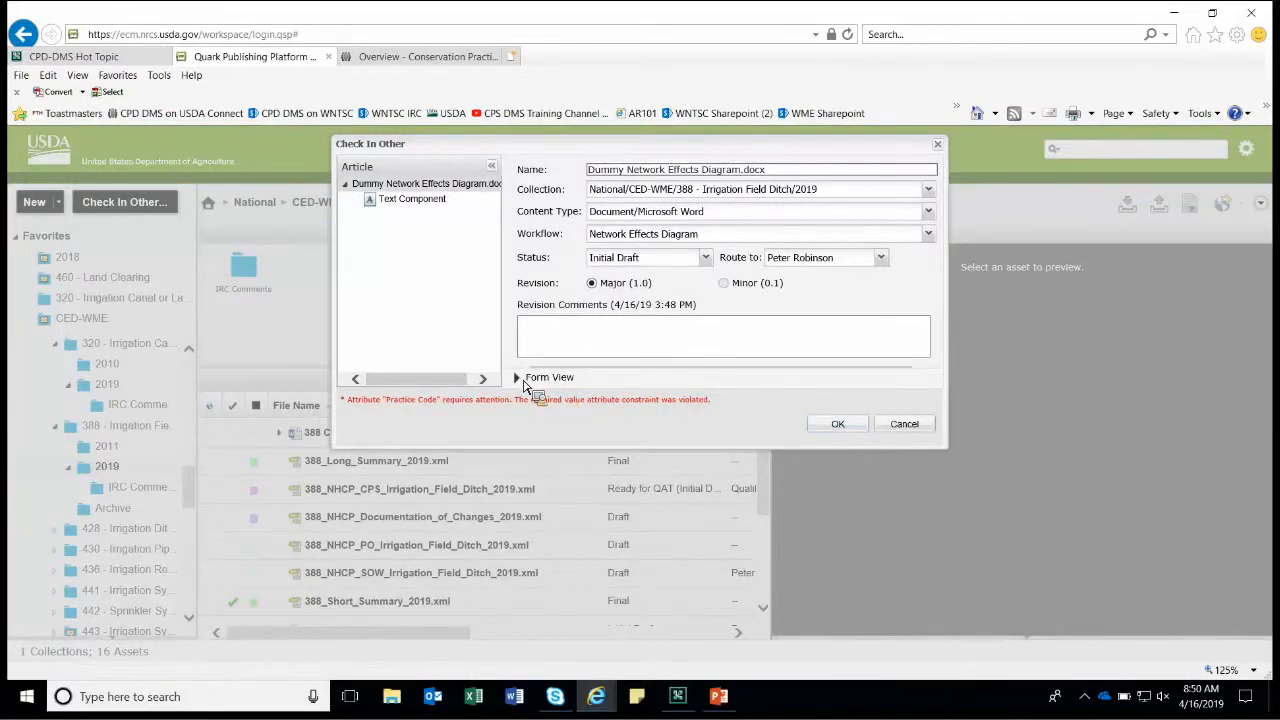
left_click(640, 399)
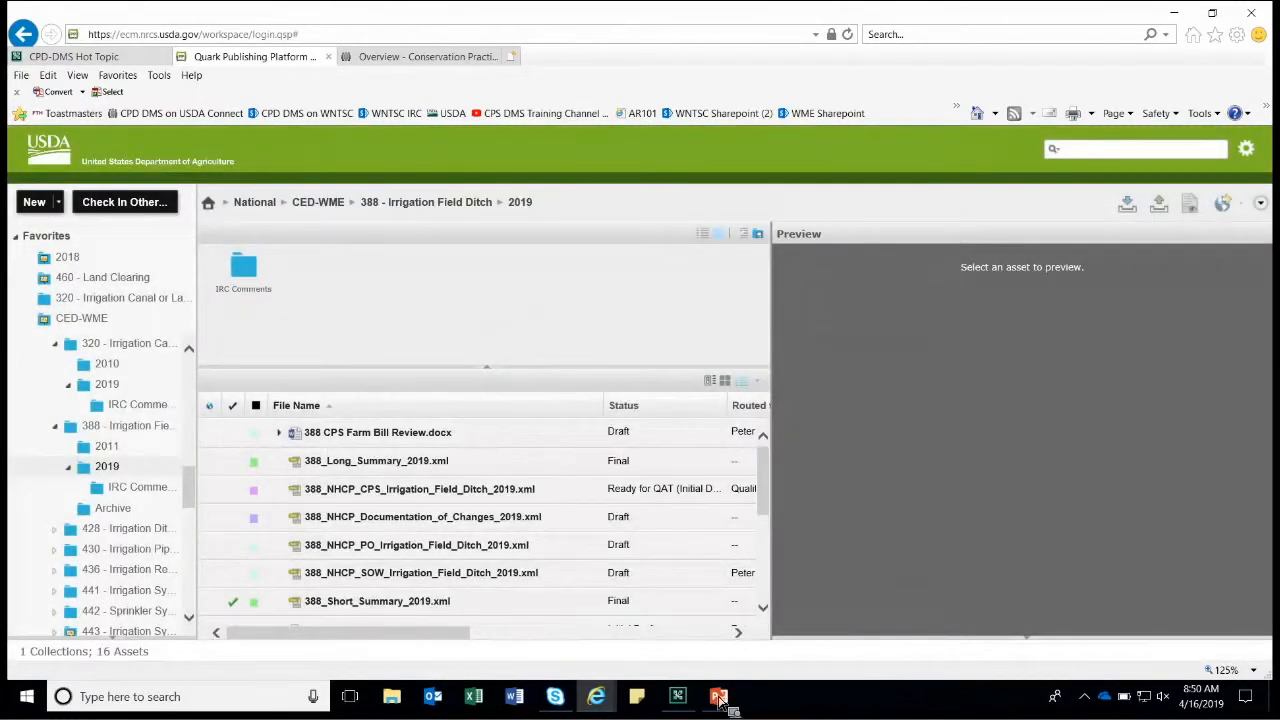
left_click(718, 696)
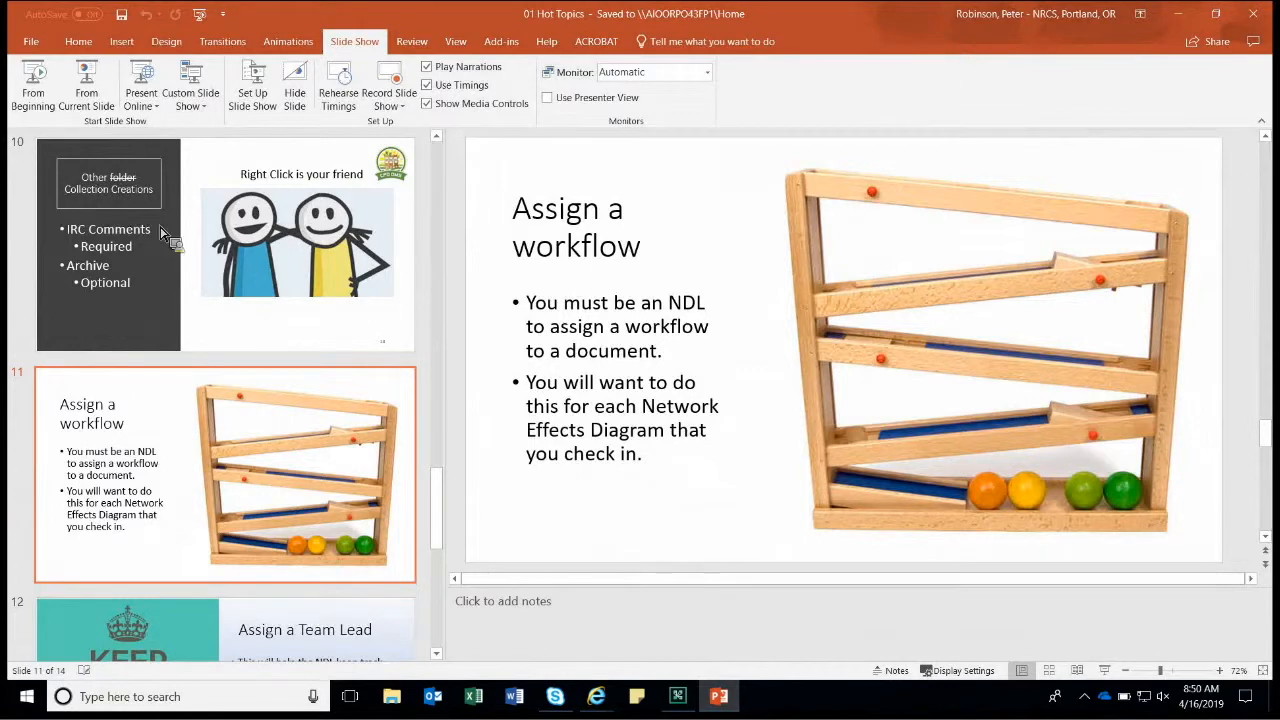
left_click(98, 92)
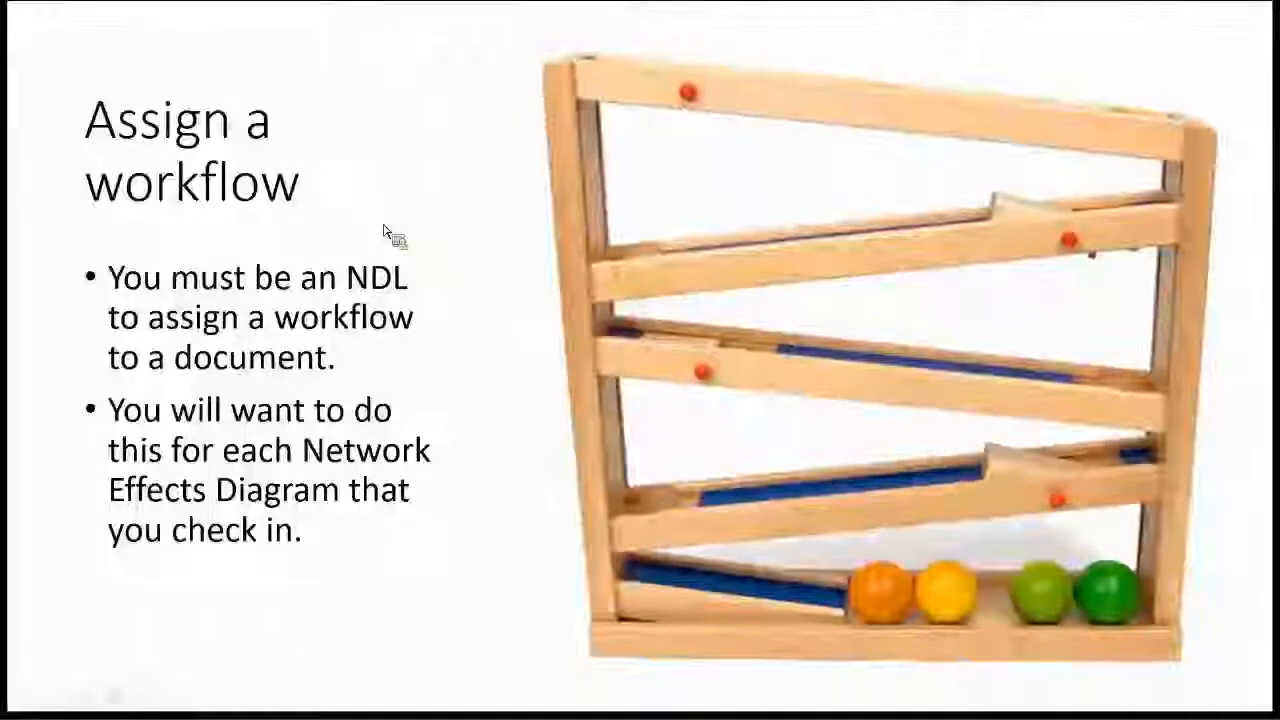
left_click(384, 231)
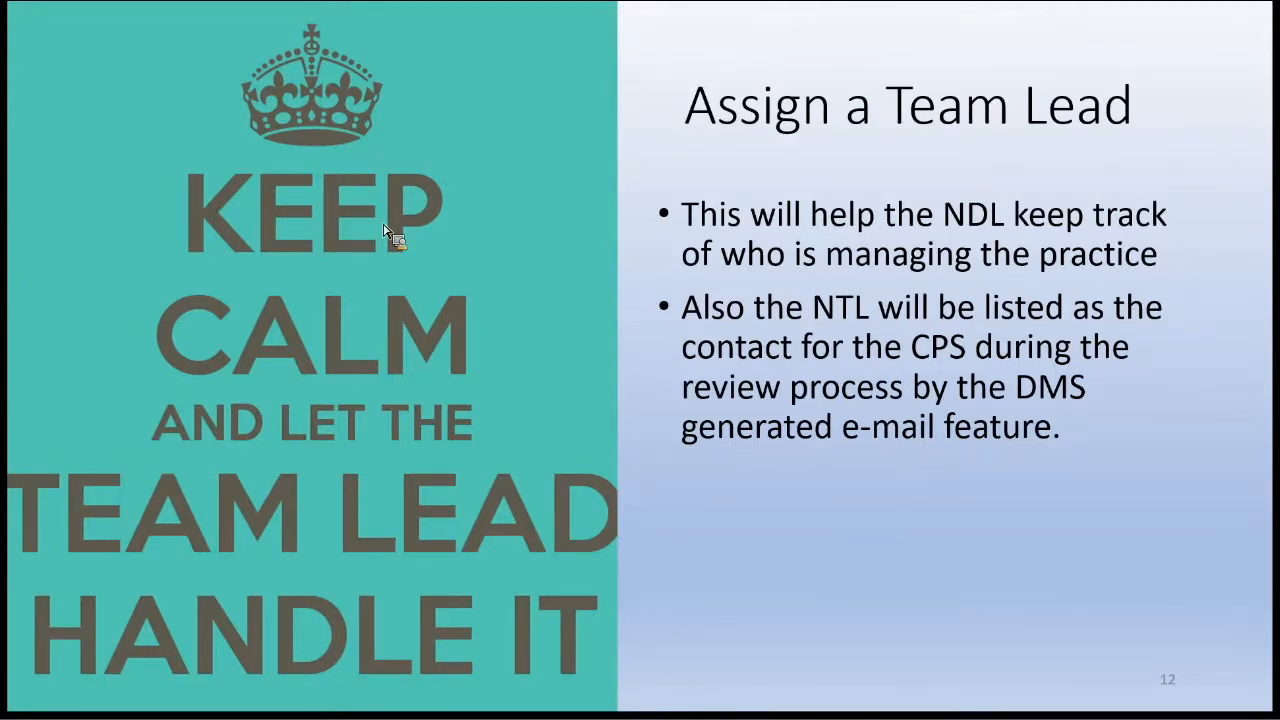
key("Escape")
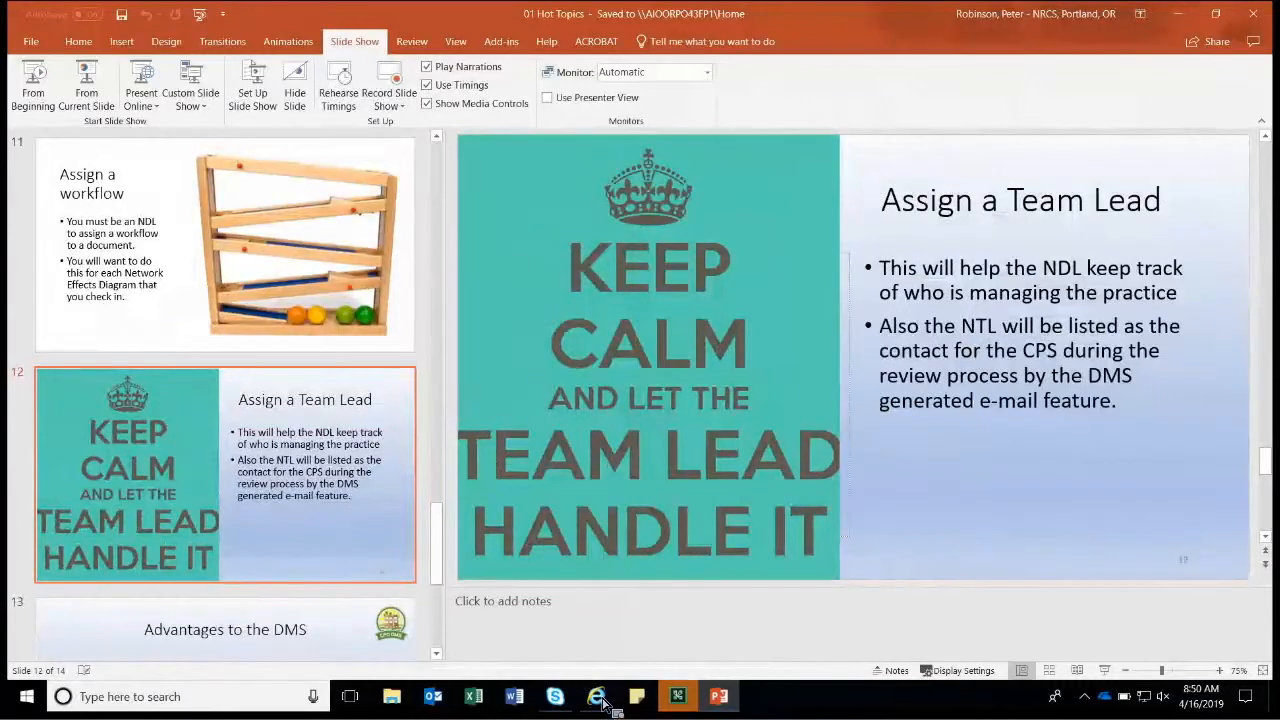
mouse_move(596, 696)
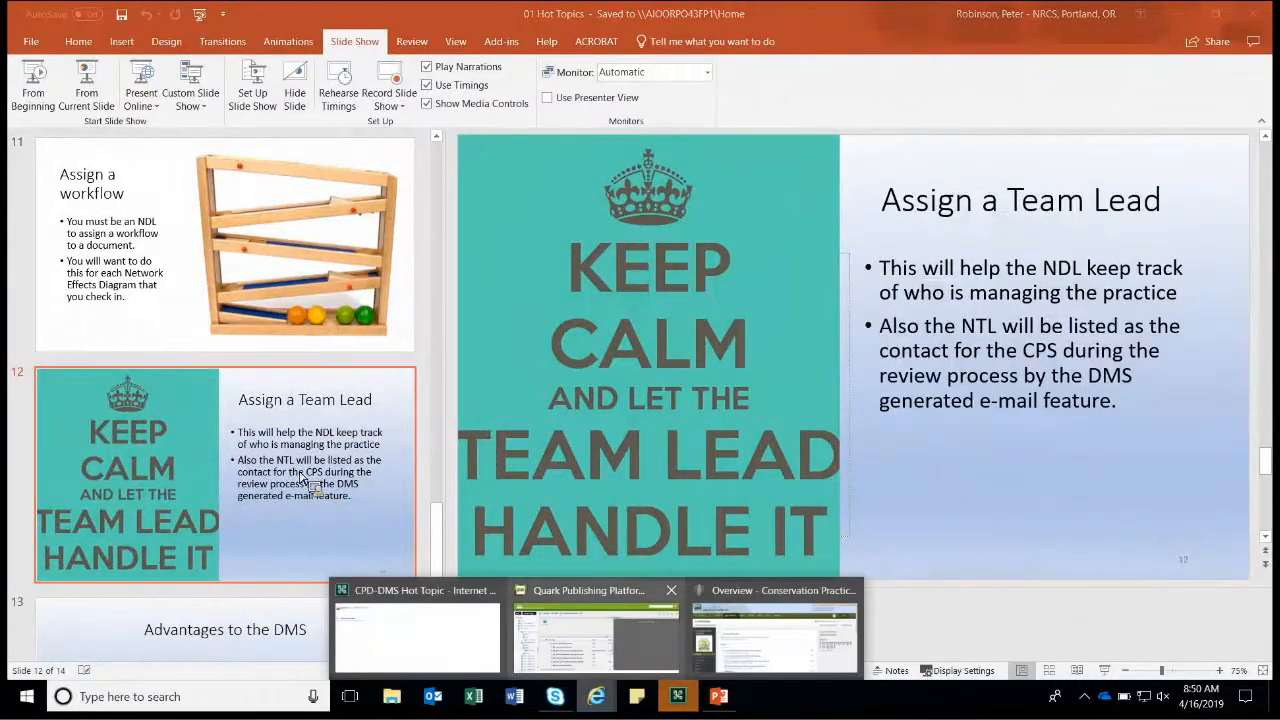
left_click(596, 632)
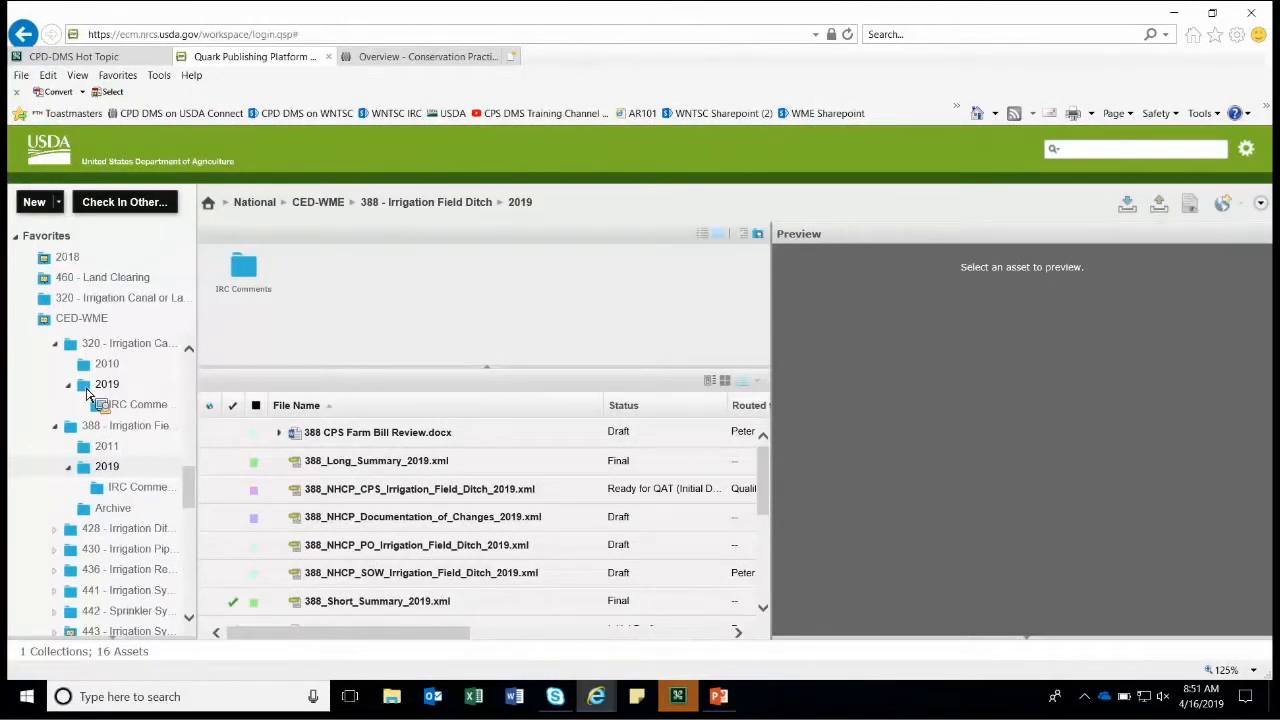
In the 2019 collection's user profiles, change the fourth user from Read Only to National Team Lead - CPS and save.
left_click_drag(86, 393, 89, 393)
right_click(87, 388)
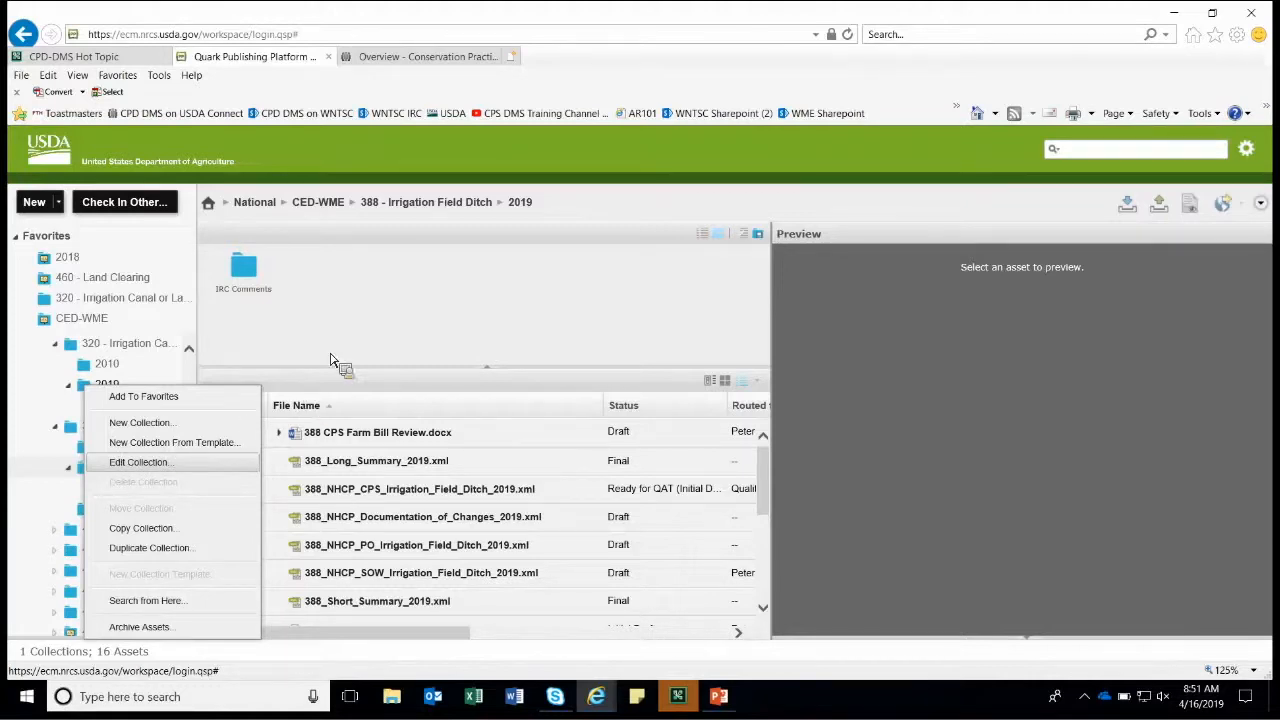
key("Return")
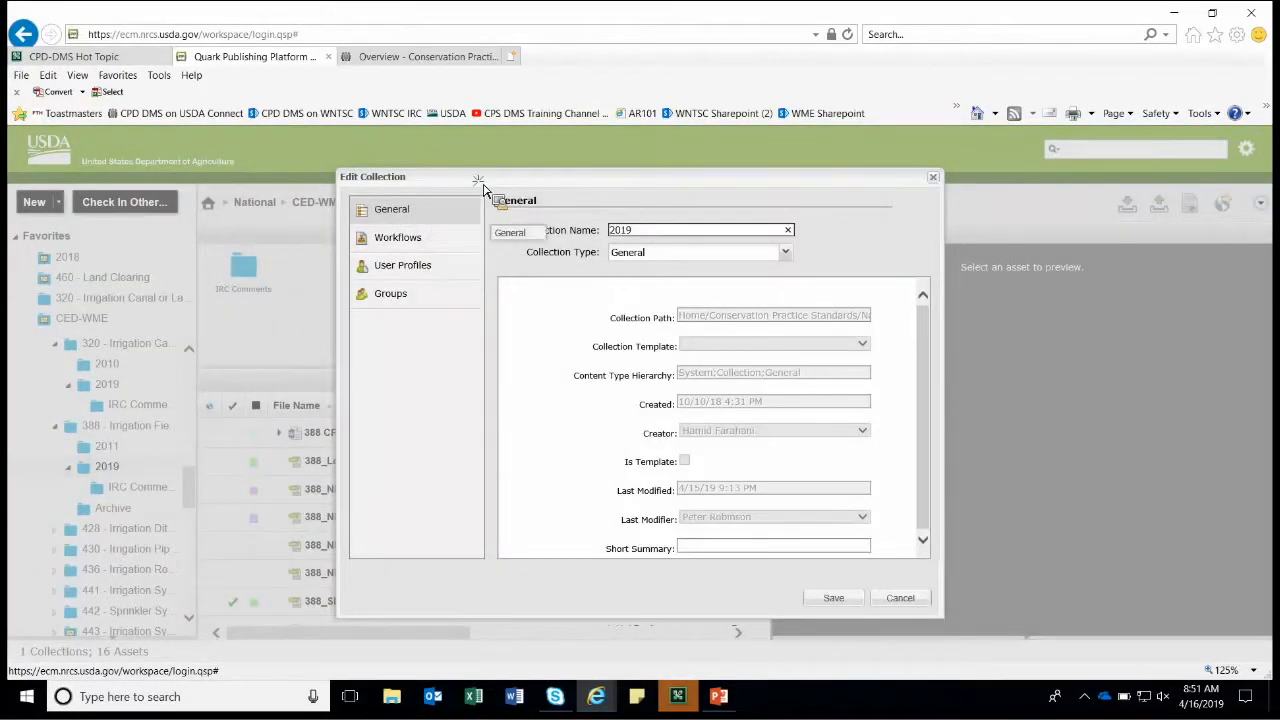
left_click_drag(476, 185, 447, 183)
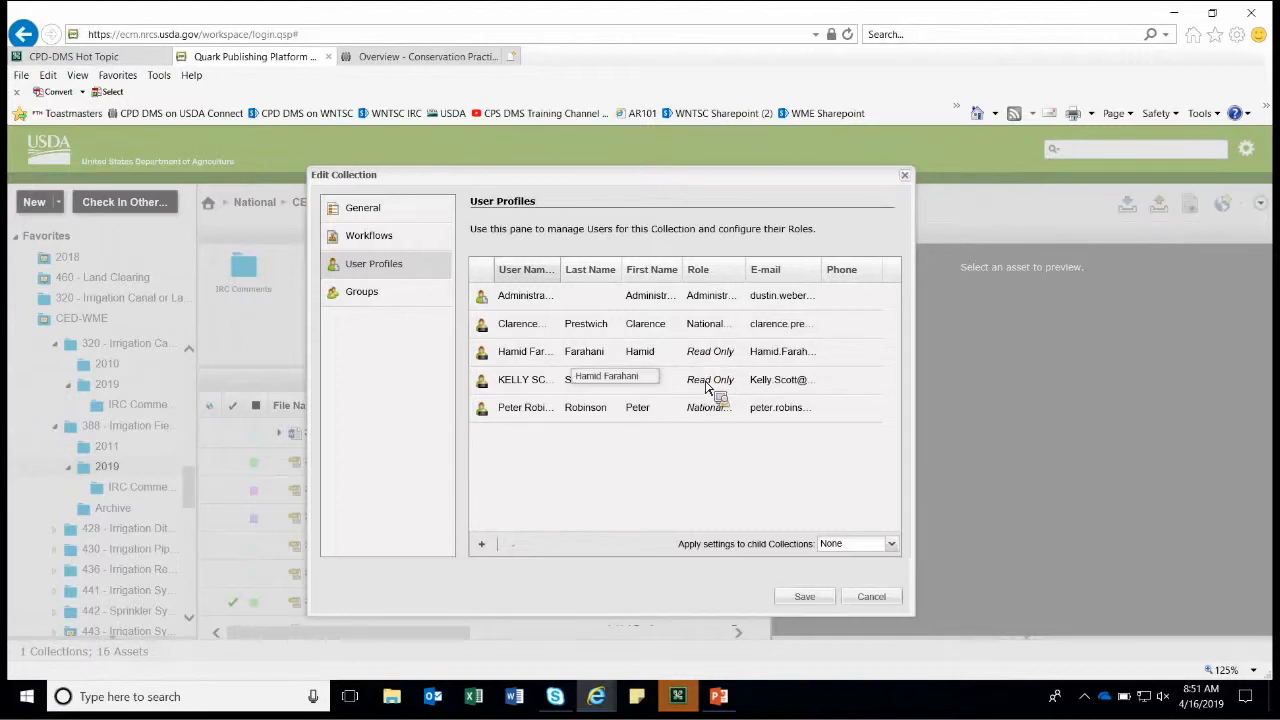
left_click(742, 381)
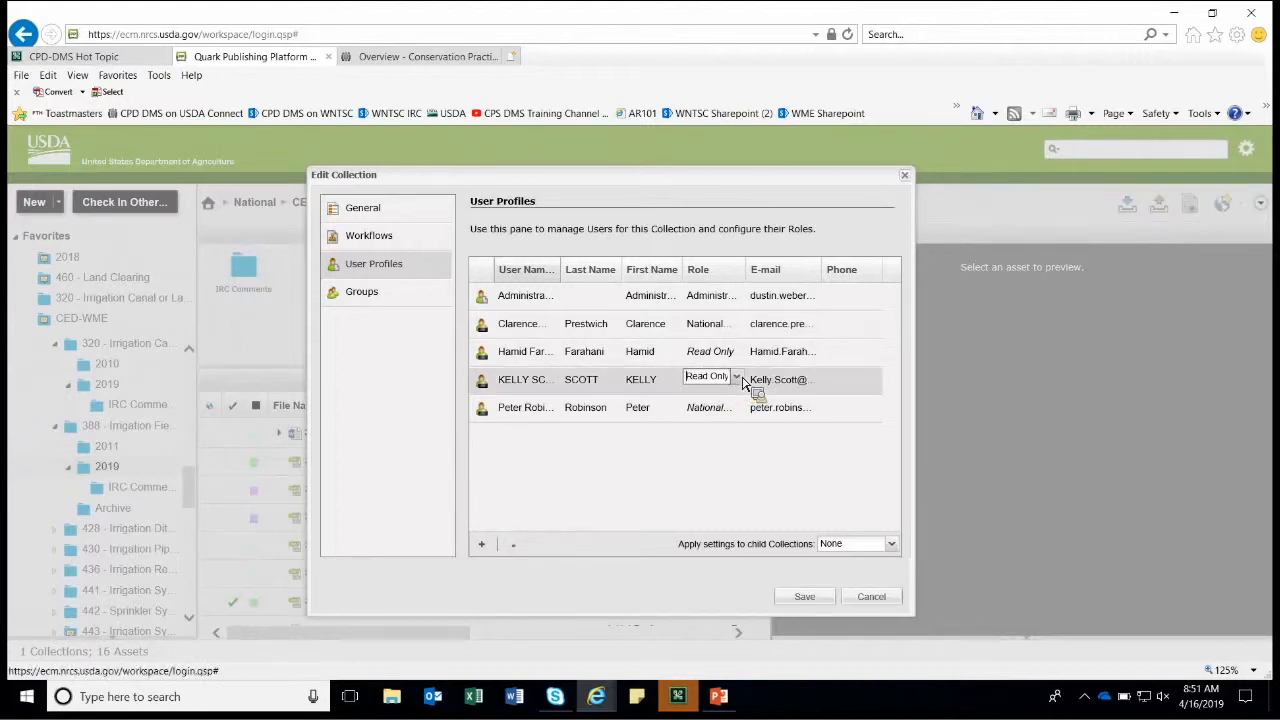
left_click(739, 379)
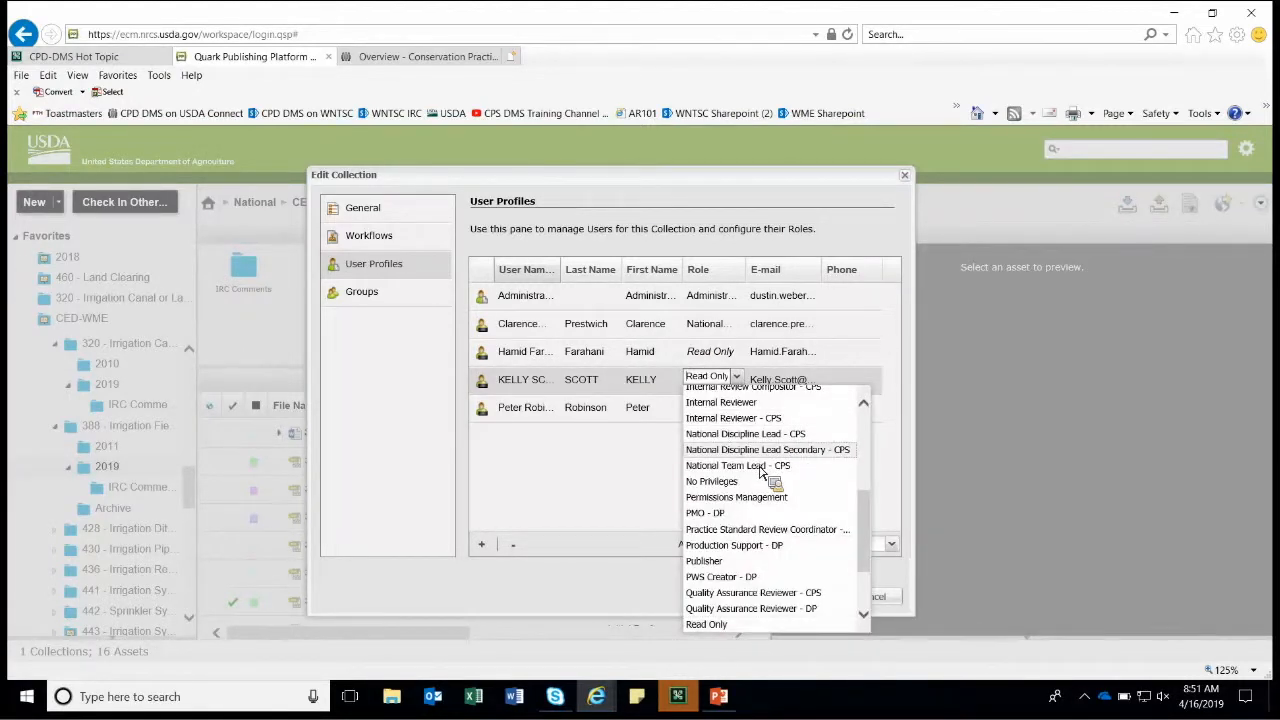
left_click(761, 468)
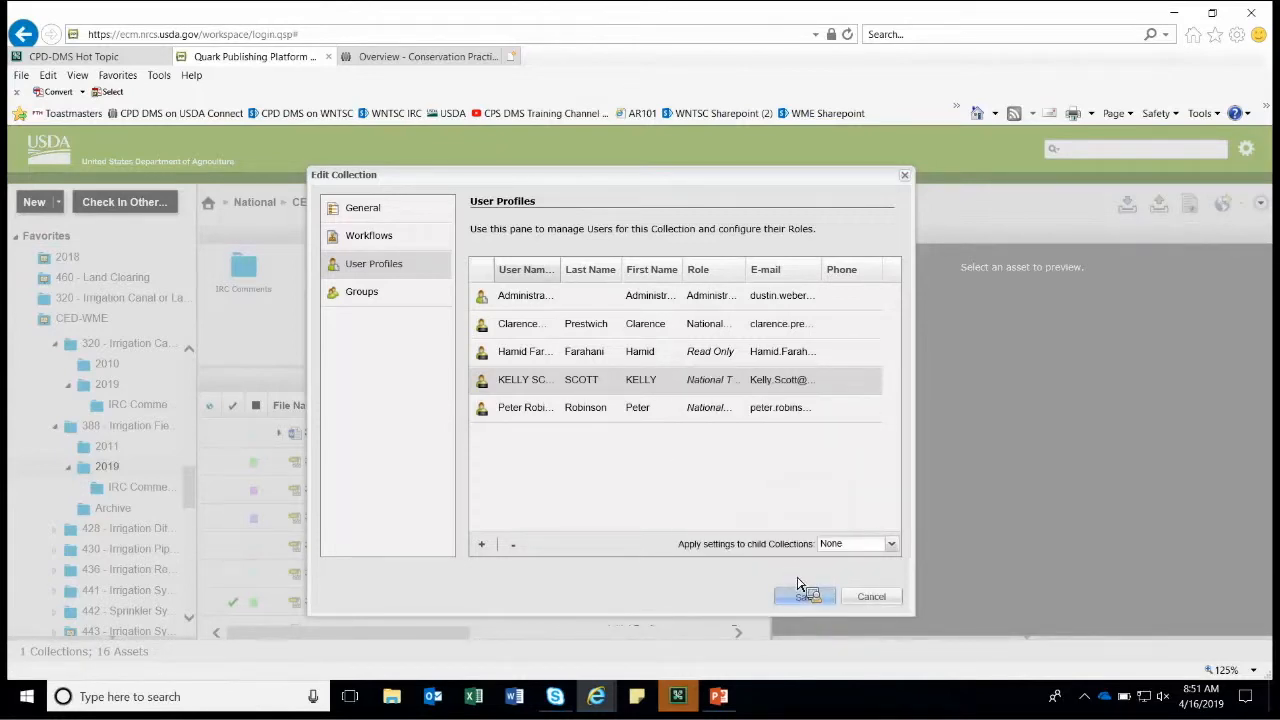
left_click(805, 595)
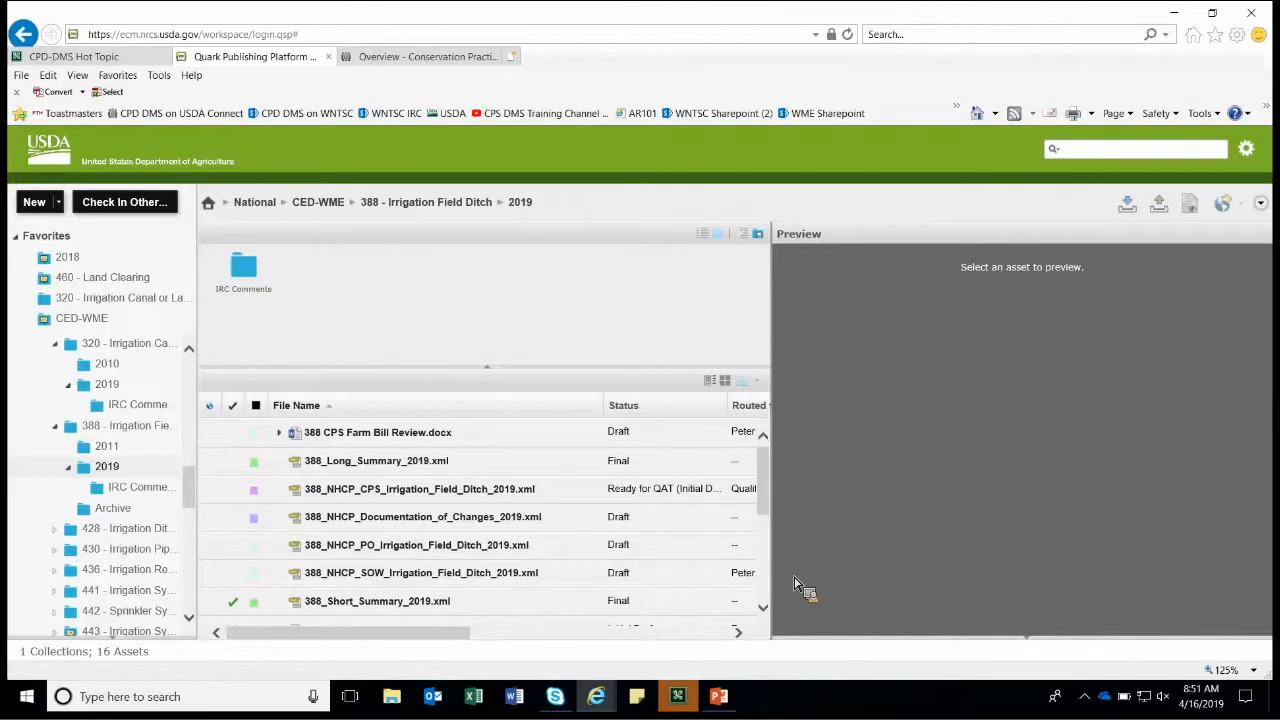